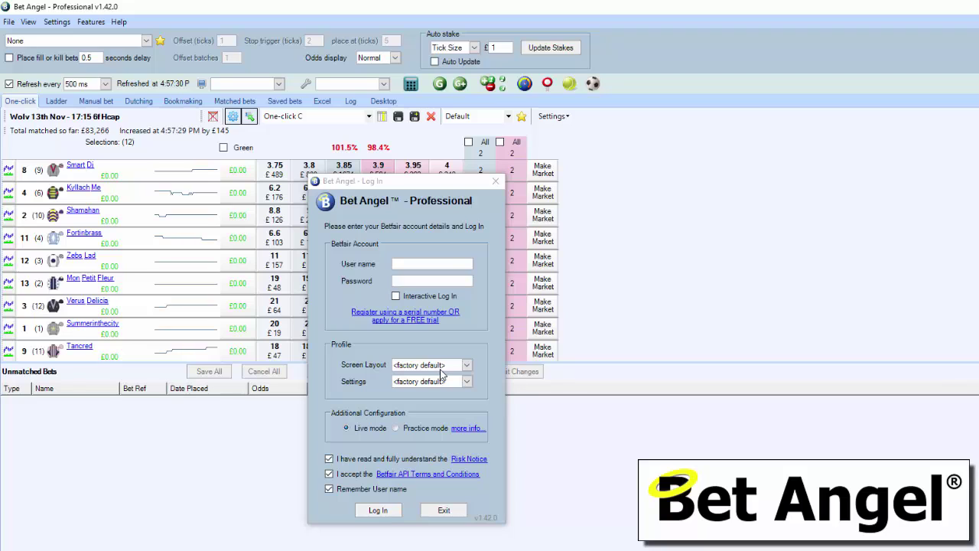
Step: Look through the saved screen layout profiles and settings profiles offered at log-in
{"action": "left_click", "coordinate": [465, 365]}
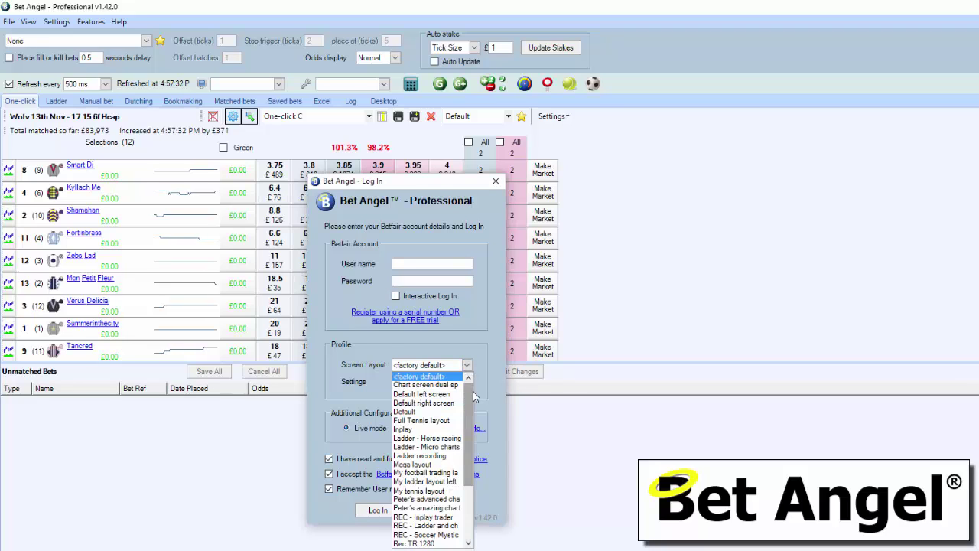
{"action": "mouse_move", "coordinate": [474, 395]}
{"action": "left_mouse_down"}
{"action": "mouse_move", "coordinate": [479, 484]}
{"action": "mouse_move", "coordinate": [473, 409]}
{"action": "left_mouse_up"}
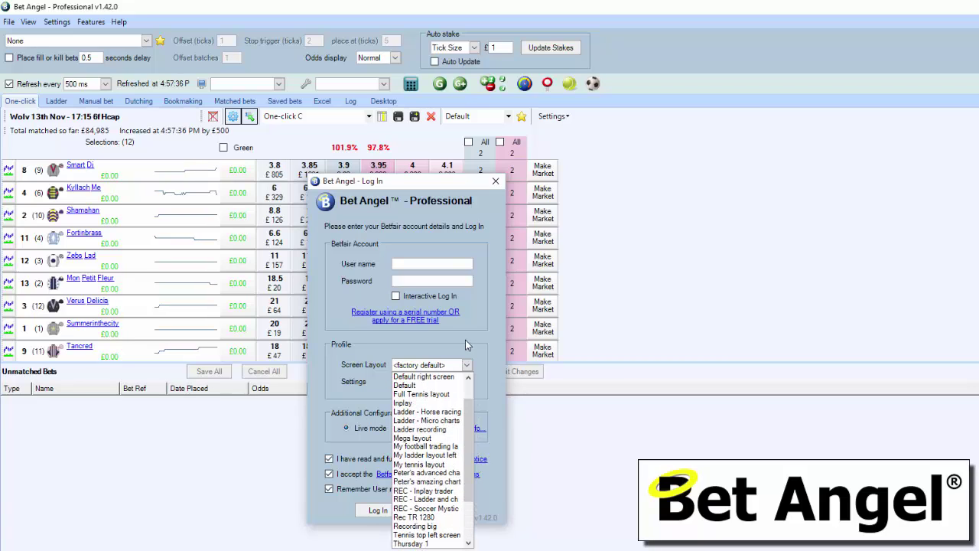
{"action": "left_click", "coordinate": [465, 340]}
{"action": "left_click", "coordinate": [466, 382]}
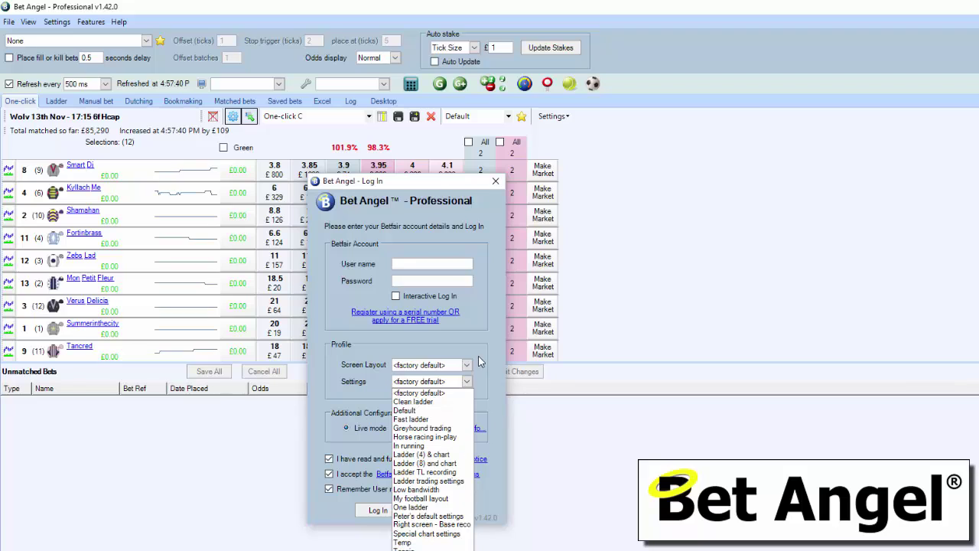
Step: Choose the Ladder - Horse racing screen layout and the Default settings for the log-in profile
{"action": "left_click", "coordinate": [467, 365]}
{"action": "left_click", "coordinate": [467, 366]}
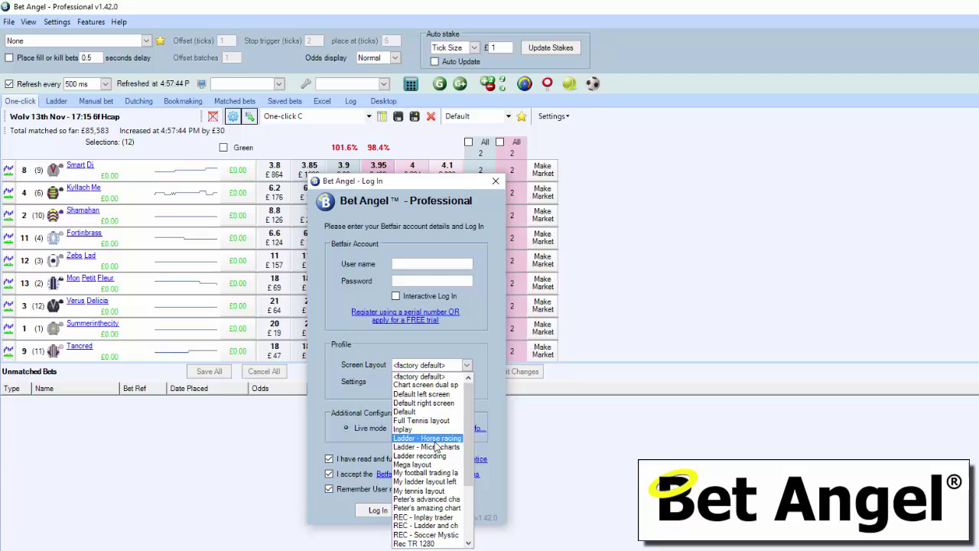
{"action": "left_click", "coordinate": [436, 439]}
{"action": "left_click", "coordinate": [465, 381]}
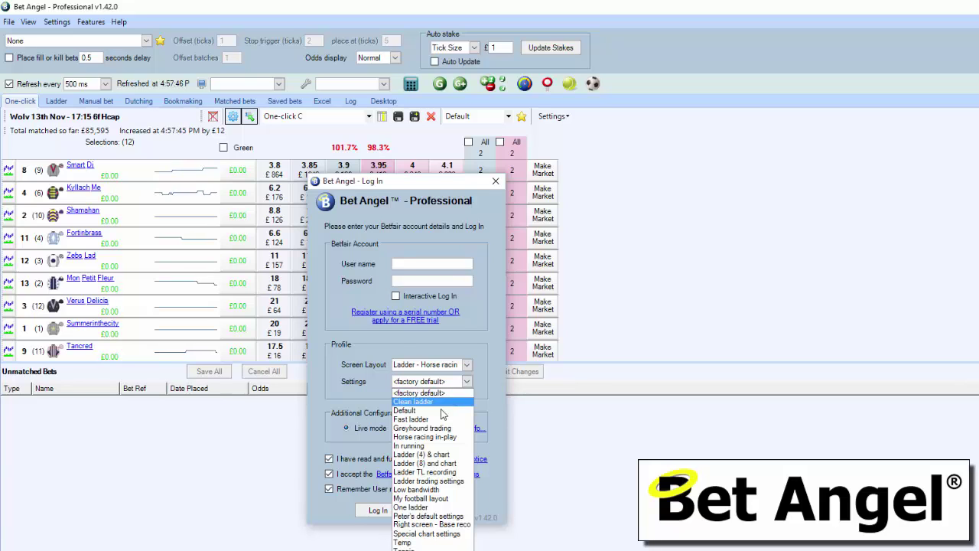
{"action": "left_click", "coordinate": [439, 410]}
Step: Choose the My football layout settings with the matching football trading screen layout, and dismiss the log-in window without logging in
{"action": "left_click", "coordinate": [466, 381]}
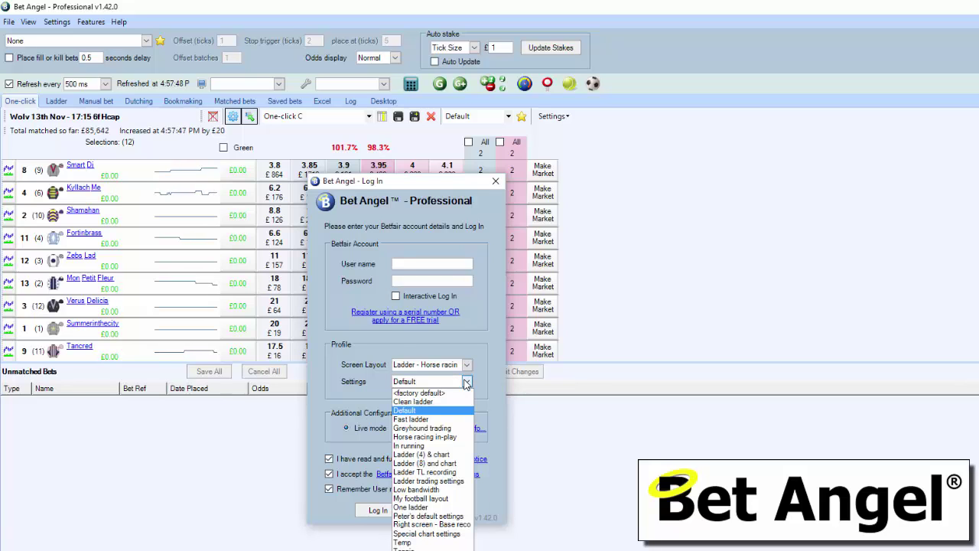
{"action": "left_click", "coordinate": [455, 498]}
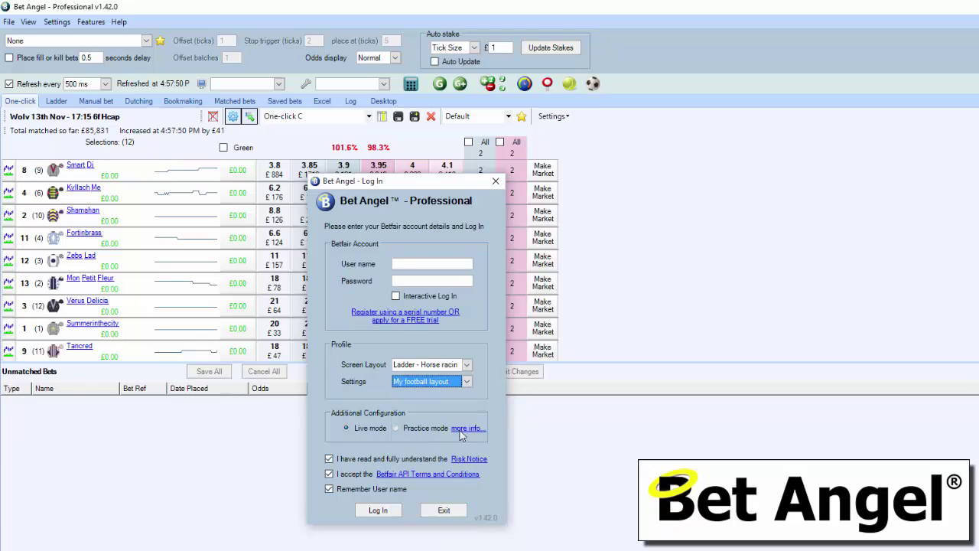
{"action": "left_click", "coordinate": [466, 365]}
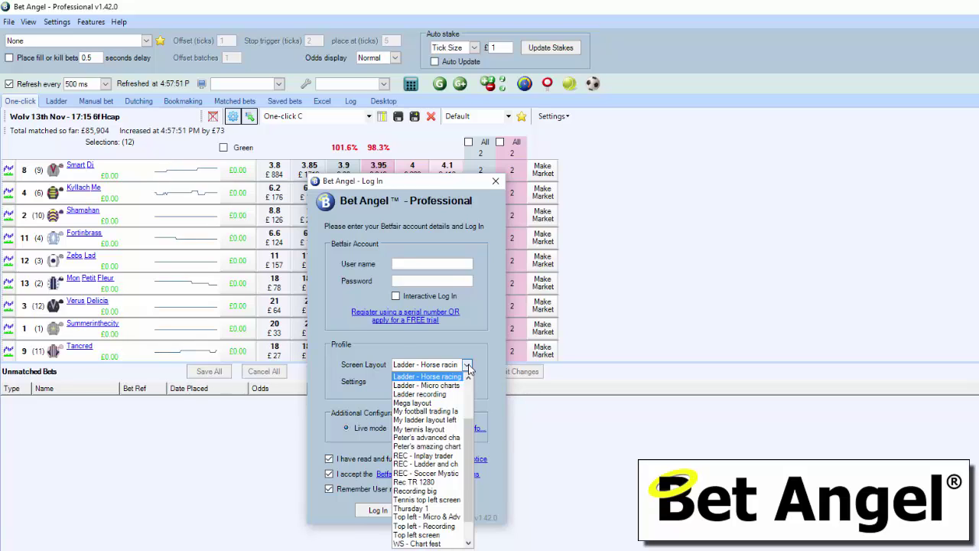
{"action": "left_click", "coordinate": [448, 415]}
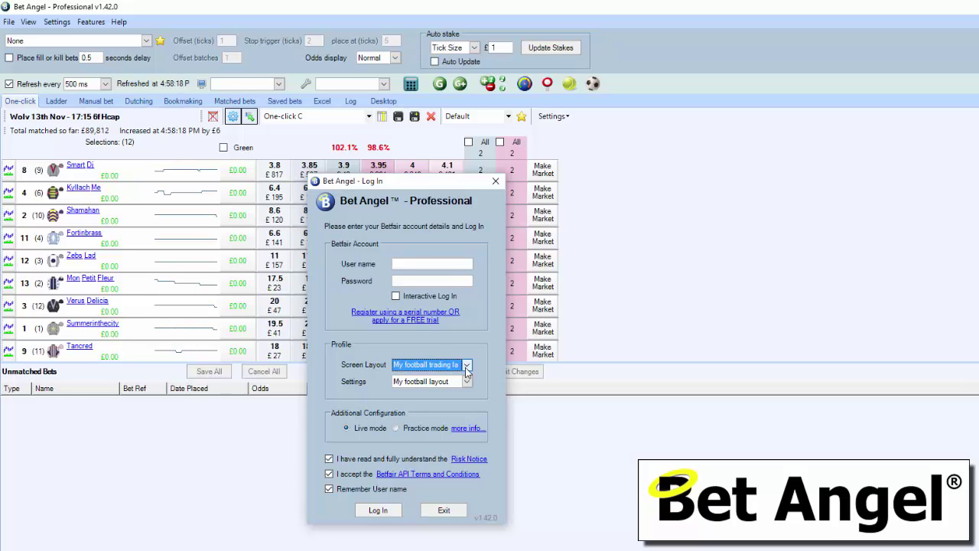
{"action": "left_click", "coordinate": [497, 182]}
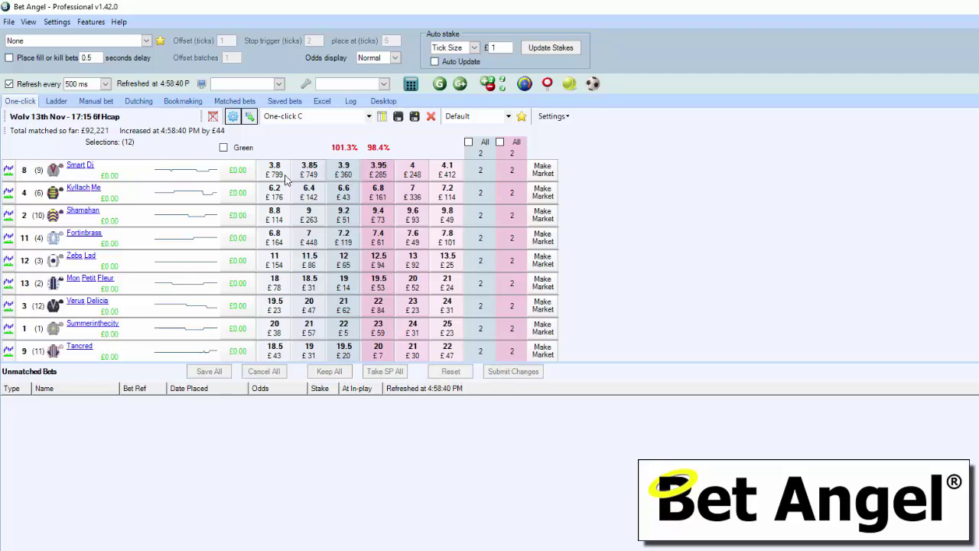
Step: Start a £2.00 back bet on Smart Dj at odds of 3.9 and decline to place it
{"action": "left_click", "coordinate": [343, 169]}
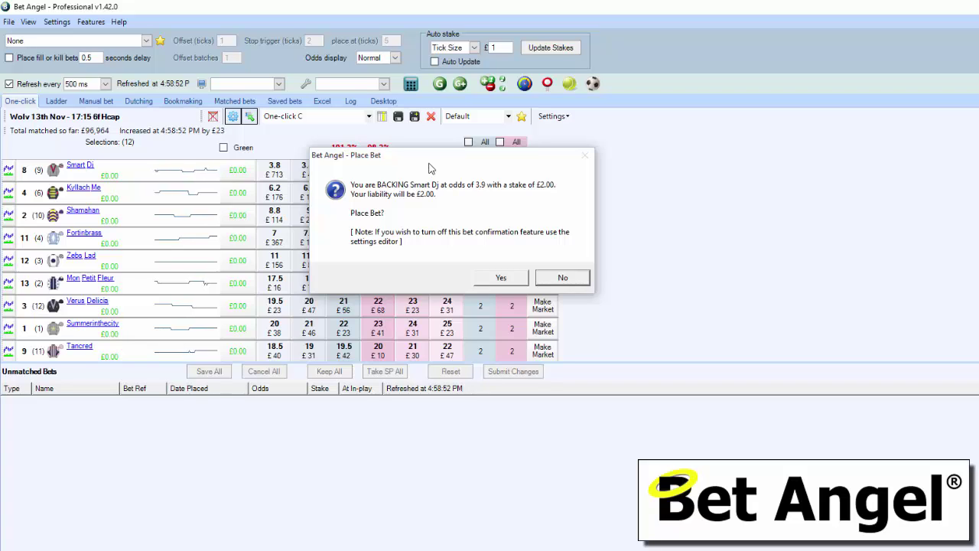
{"action": "left_click", "coordinate": [563, 277]}
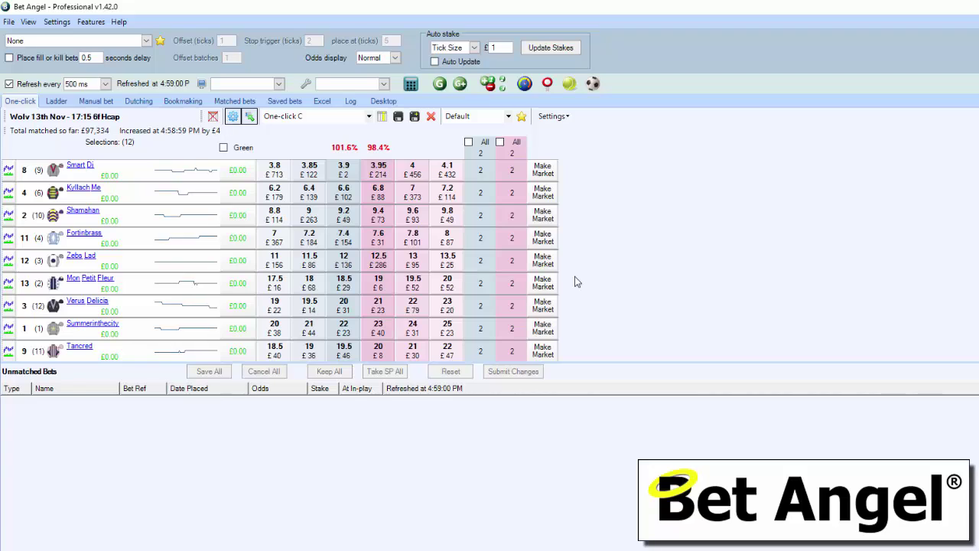
Step: Turn off the bet confirmation message in the Behaviour settings of the settings editor
{"action": "left_click", "coordinate": [306, 84]}
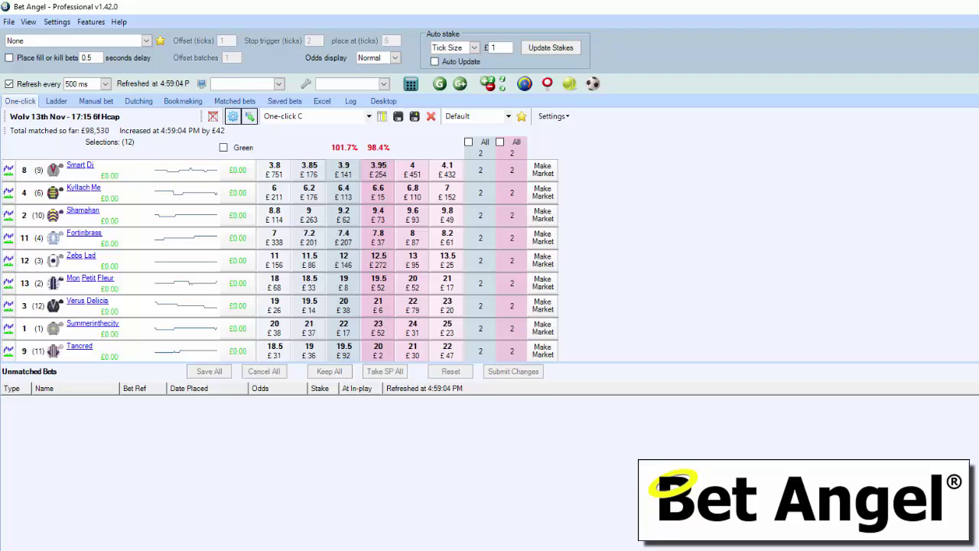
{"action": "left_click_drag", "start_coordinate": [323, 139], "coordinate": [390, 138]}
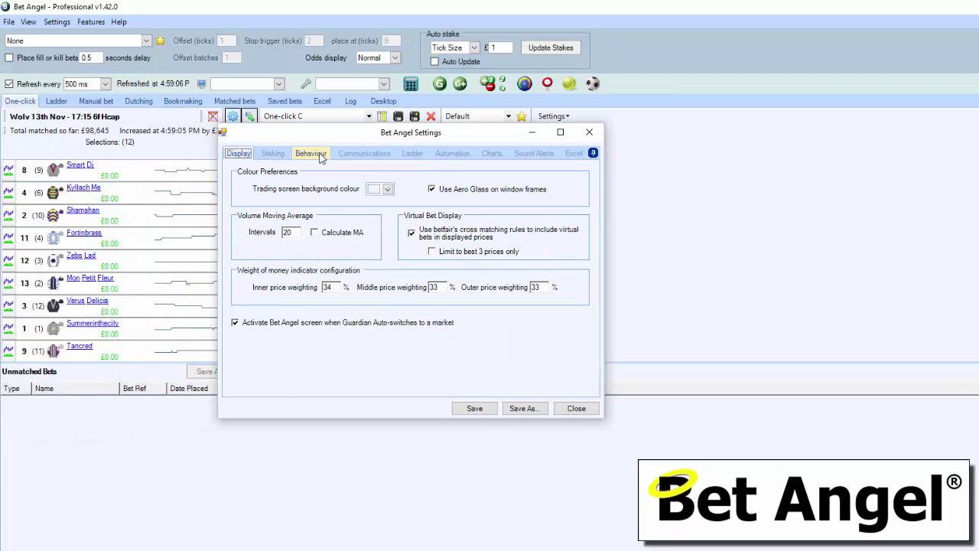
{"action": "left_click", "coordinate": [319, 155]}
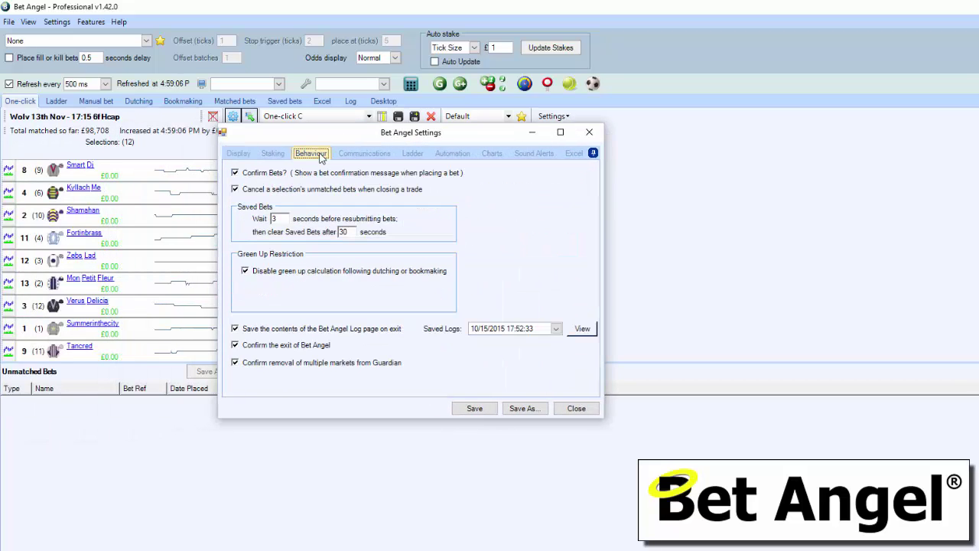
{"action": "left_click", "coordinate": [274, 176]}
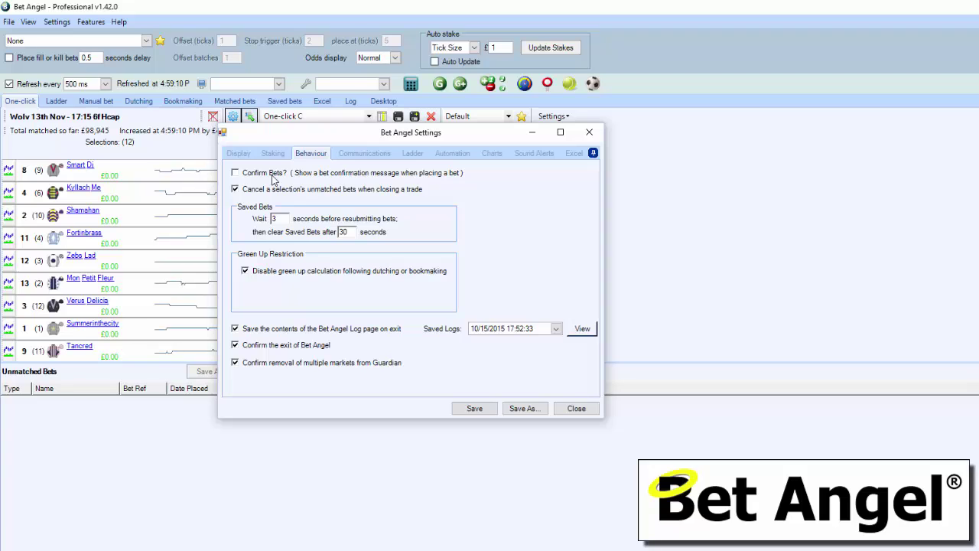
Step: Save the settings as a new profile named "A1 - My default settings" and close the settings editor
{"action": "left_click", "coordinate": [534, 410]}
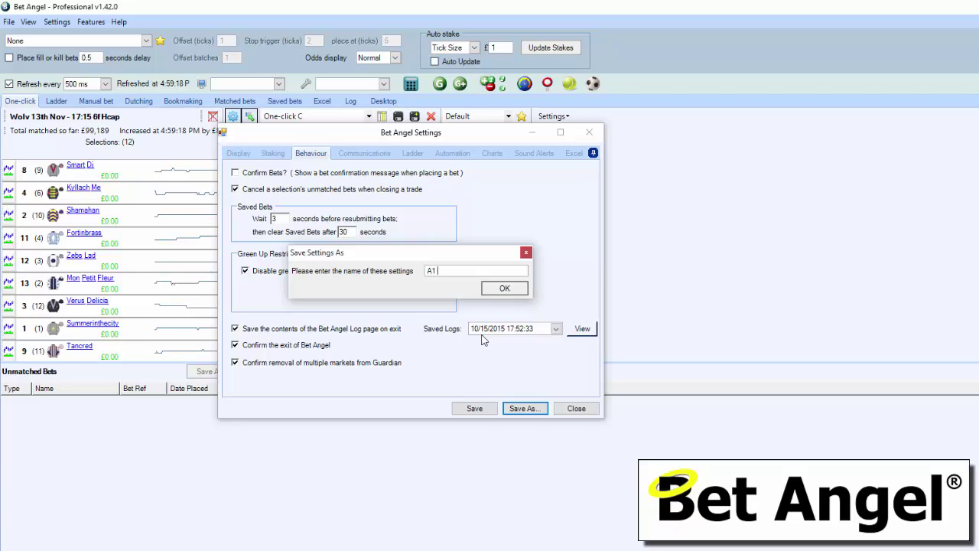
{"action": "type", "text": "A1 - My default"}
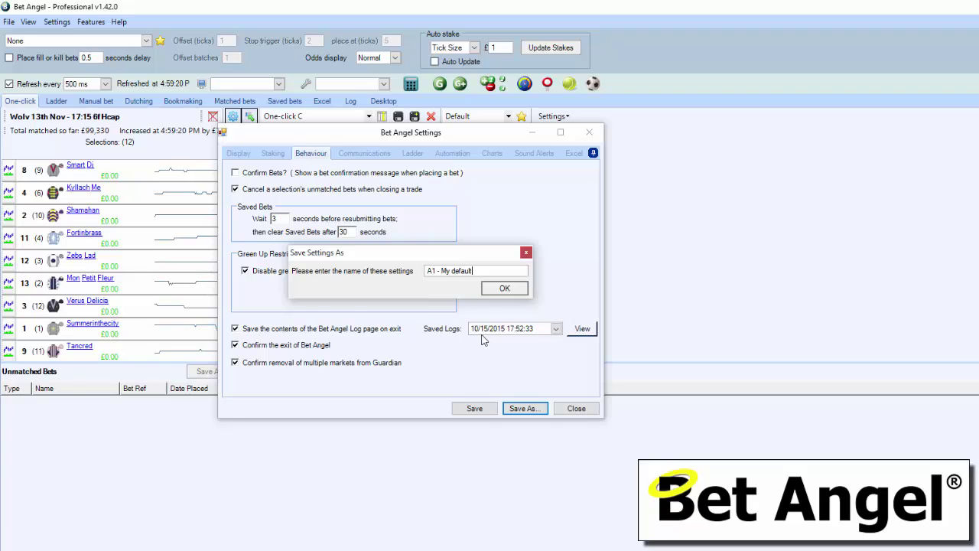
{"action": "type", "text": "t settings"}
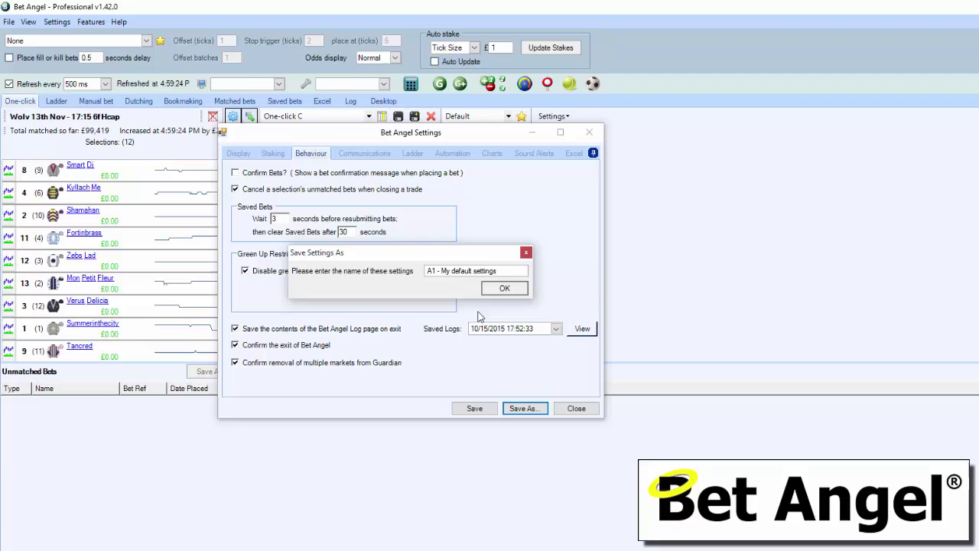
{"action": "left_click", "coordinate": [505, 287]}
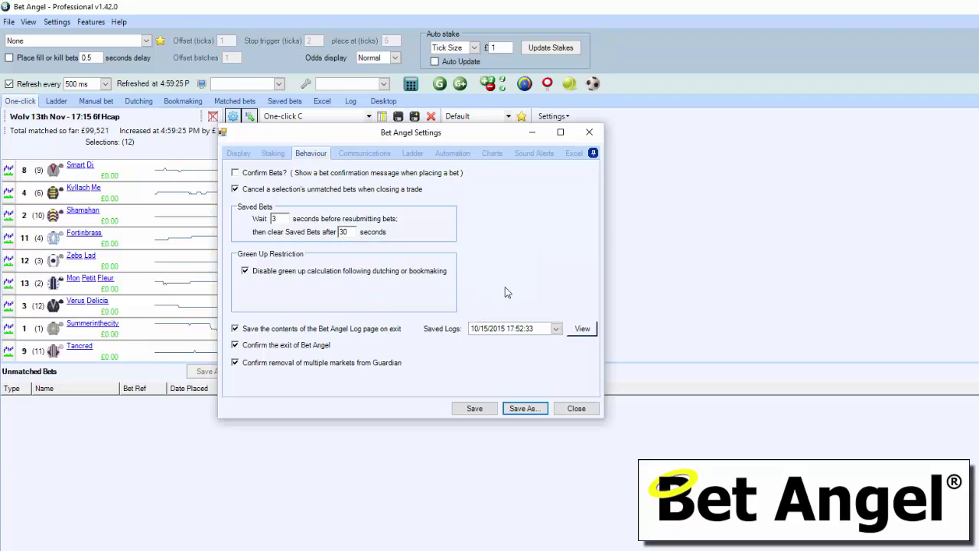
{"action": "left_click", "coordinate": [570, 408]}
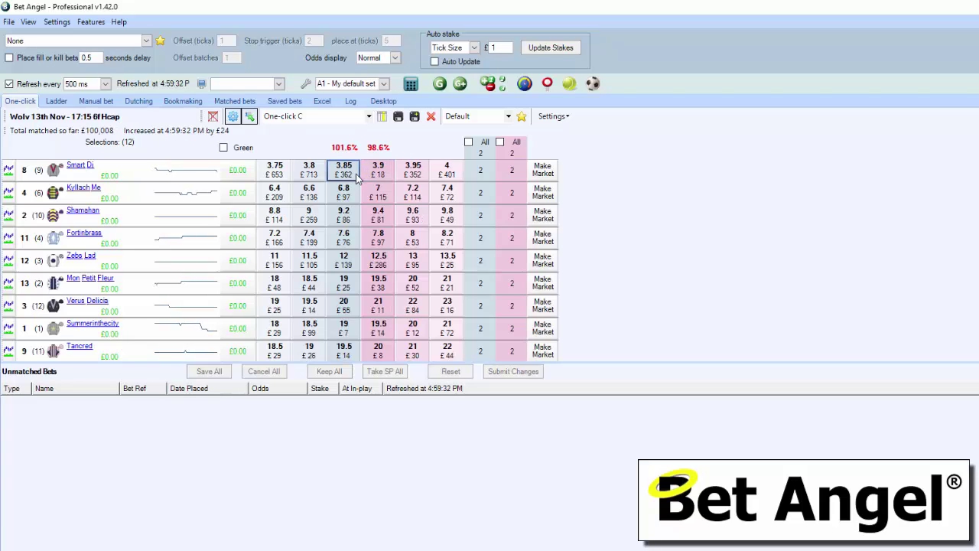
Step: Switch the odds display to Reverse and place a £2.00 lay bet on Smart Dj at odds of 3.75
{"action": "left_click", "coordinate": [395, 57]}
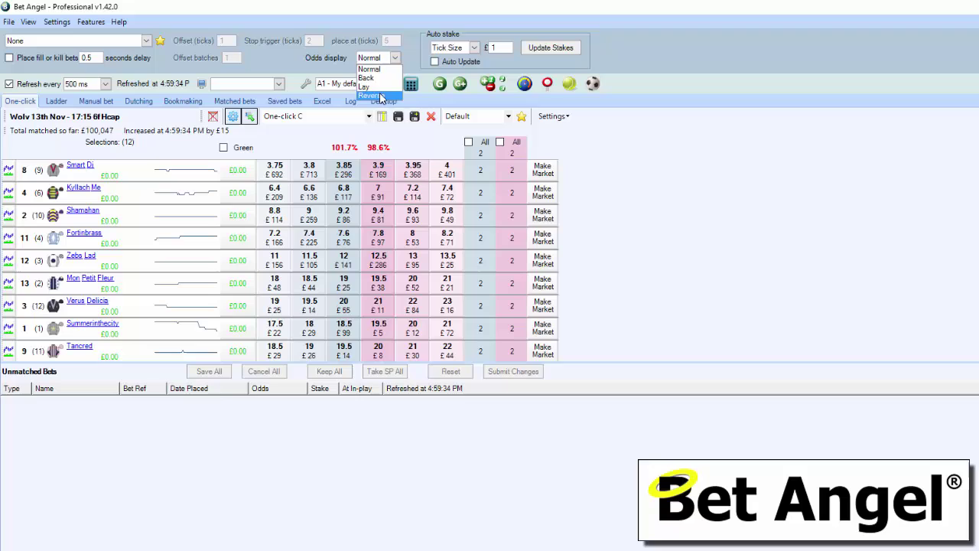
{"action": "left_click", "coordinate": [372, 94]}
{"action": "left_click", "coordinate": [282, 178]}
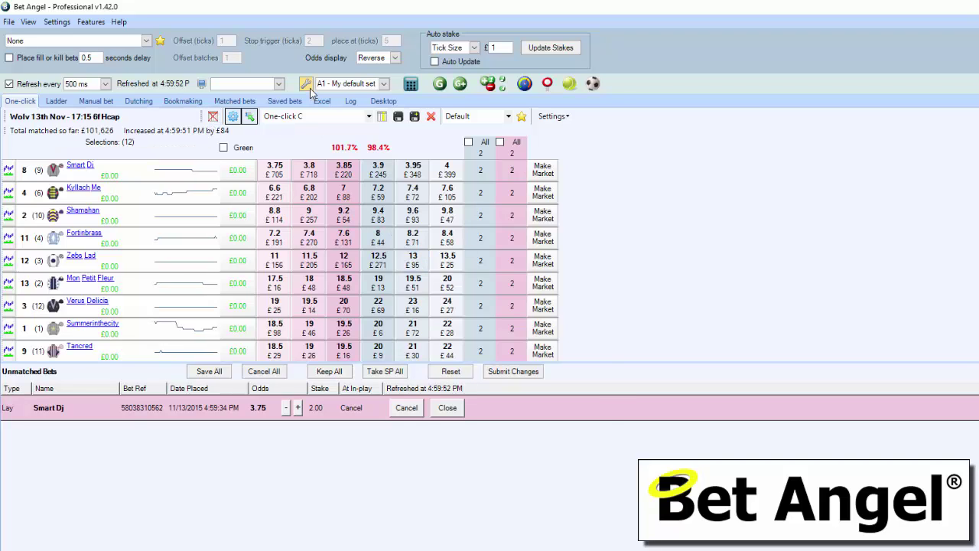
Step: Review the settings editor's categories, including Display, Behaviour, Communications, Ladder, Automation, Charts and Sound Alerts, and close it
{"action": "left_click", "coordinate": [232, 115]}
{"action": "left_click", "coordinate": [271, 155]}
{"action": "left_click", "coordinate": [238, 153]}
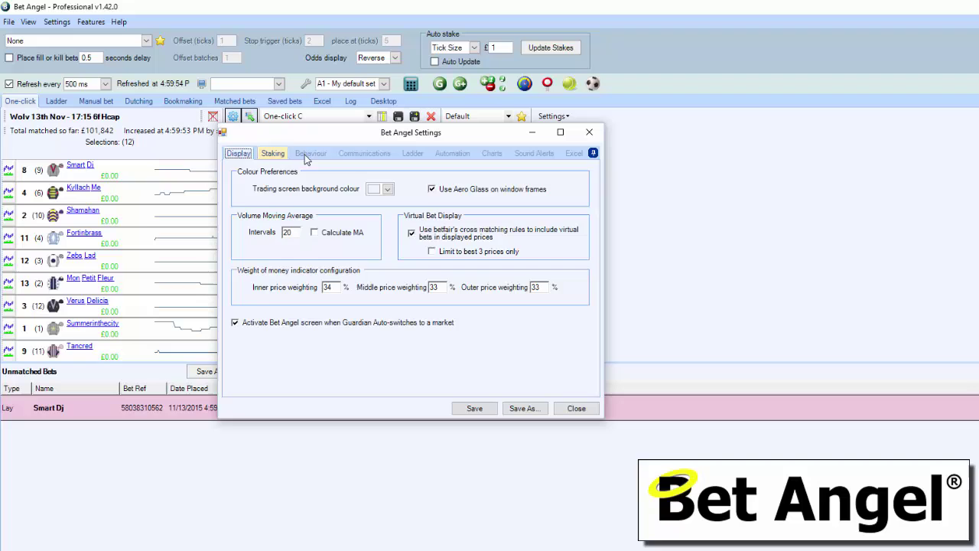
{"action": "left_click", "coordinate": [310, 153]}
{"action": "left_click", "coordinate": [364, 153]}
{"action": "left_click", "coordinate": [412, 153]}
{"action": "left_click", "coordinate": [452, 153]}
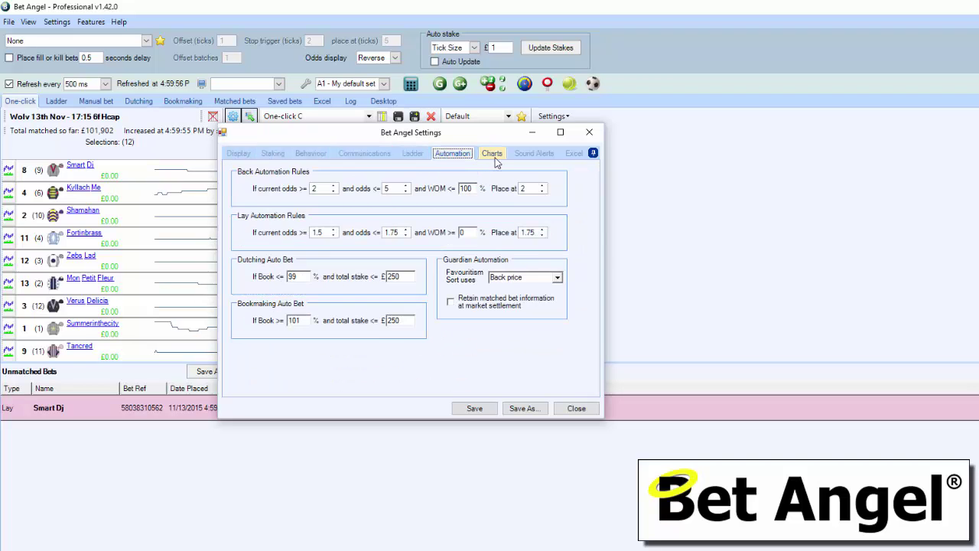
{"action": "left_click", "coordinate": [493, 155]}
{"action": "left_click", "coordinate": [538, 156]}
{"action": "left_click", "coordinate": [305, 156]}
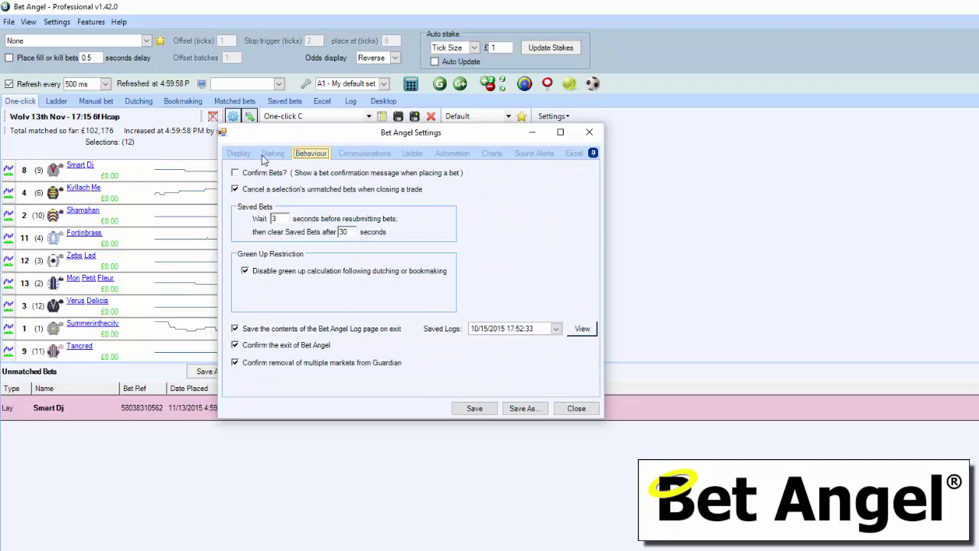
{"action": "left_click", "coordinate": [243, 156]}
{"action": "left_click", "coordinate": [576, 408]}
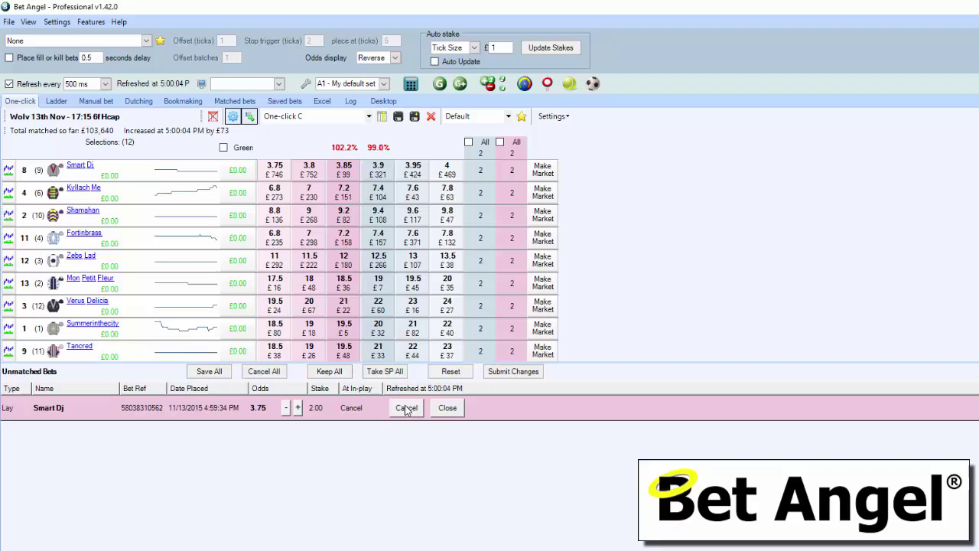
Step: Cancel the unmatched lay bet on Smart Dj
{"action": "left_click", "coordinate": [406, 408]}
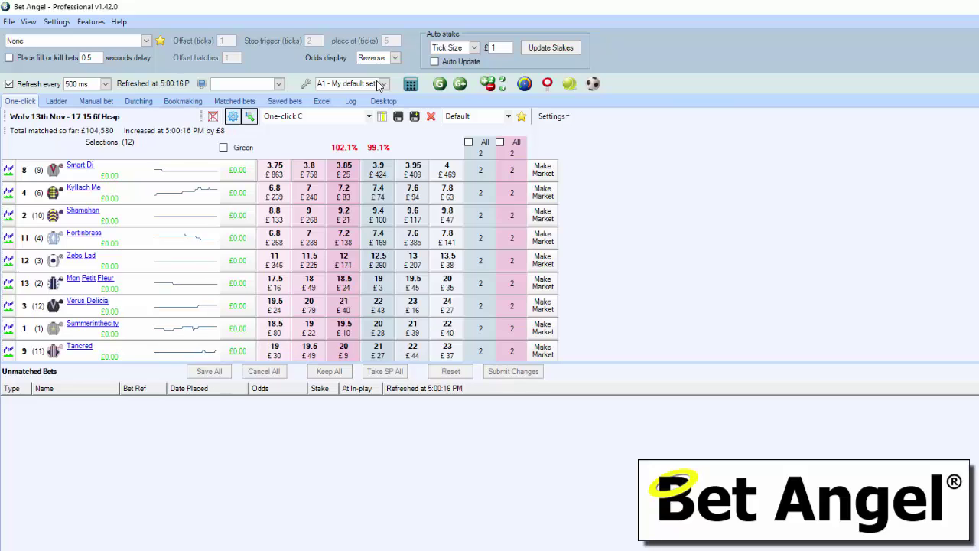
Step: Open the price and volume chart for Smart Dj, place it beside the betting grid and shrink its window
{"action": "left_click", "coordinate": [70, 168]}
{"action": "left_click_drag", "start_coordinate": [258, 101], "coordinate": [834, 63]}
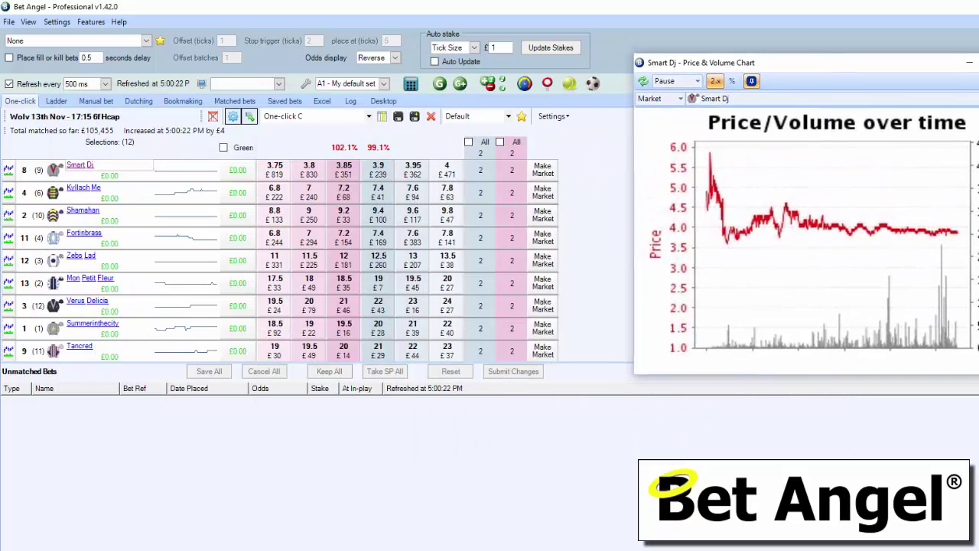
{"action": "left_click_drag", "start_coordinate": [978, 374], "coordinate": [876, 293]}
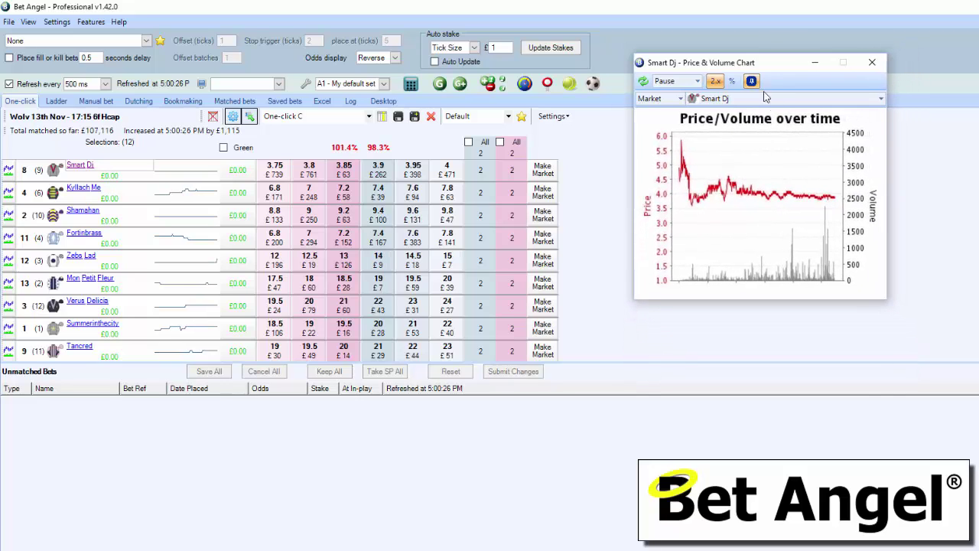
Step: Open the price and volume chart for Kyllach Me, place it beneath the Smart Dj chart and widen it to match
{"action": "left_click", "coordinate": [73, 189]}
{"action": "left_click_drag", "start_coordinate": [826, 284], "coordinate": [703, 309]}
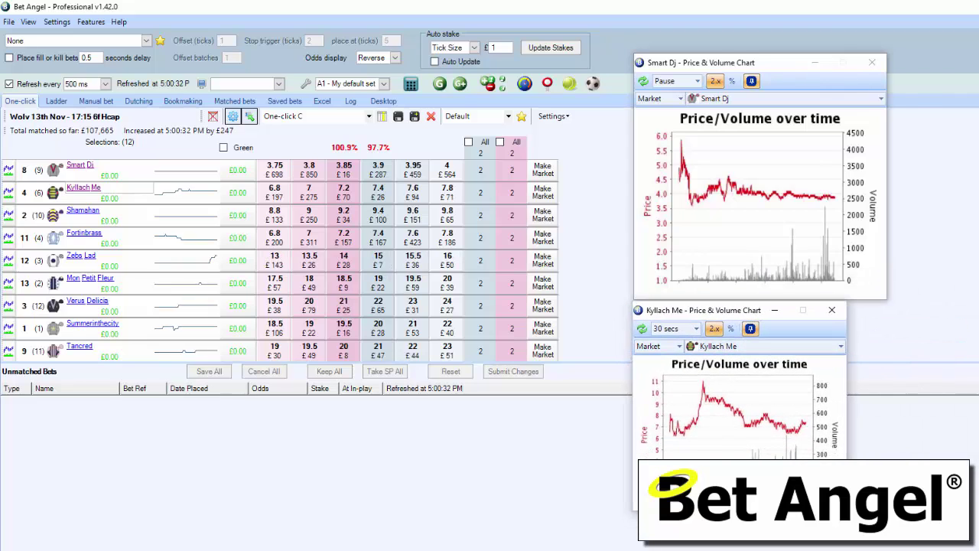
{"action": "left_click_drag", "start_coordinate": [845, 382], "coordinate": [887, 382]}
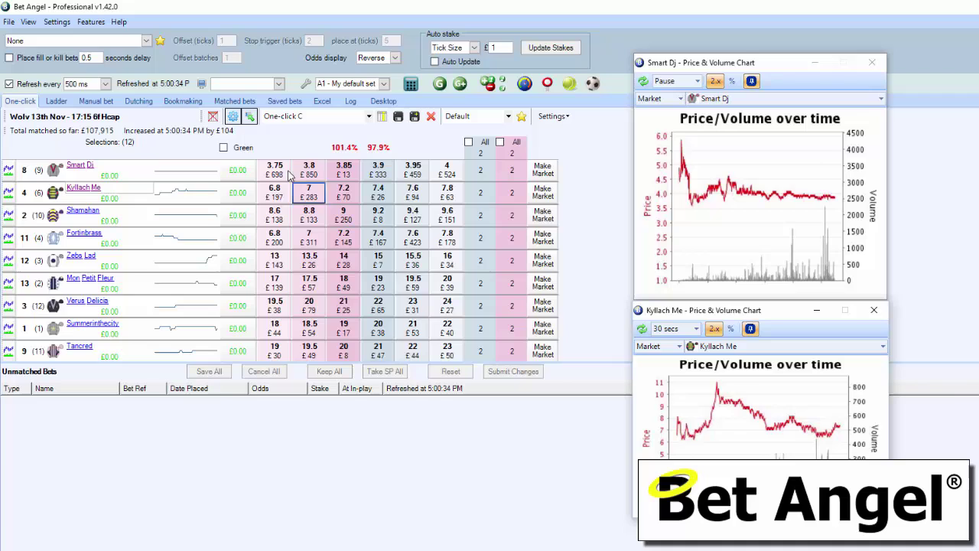
Step: Show the betting grid's column headers and look through the columns available for display, leaving the selection as it is
{"action": "left_click", "coordinate": [213, 116]}
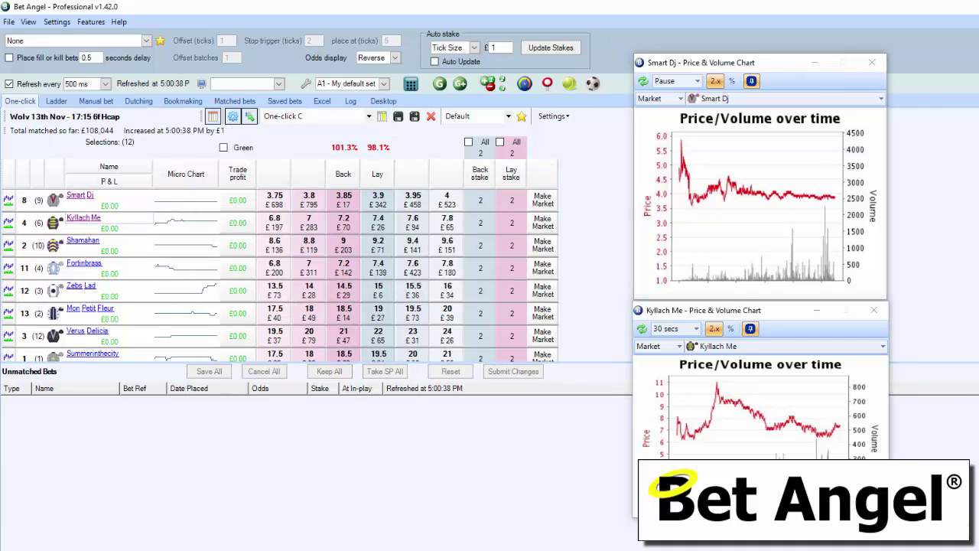
{"action": "left_click", "coordinate": [232, 115]}
{"action": "left_click_drag", "start_coordinate": [222, 240], "coordinate": [547, 218]}
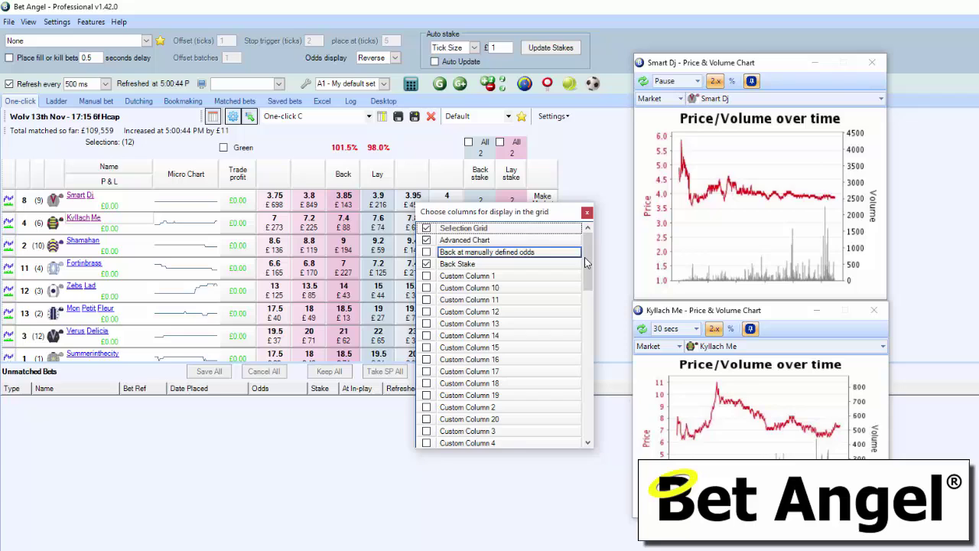
{"action": "mouse_move", "coordinate": [587, 249]}
{"action": "left_mouse_down"}
{"action": "mouse_move", "coordinate": [588, 299]}
{"action": "mouse_move", "coordinate": [588, 233]}
{"action": "left_mouse_up"}
{"action": "left_click", "coordinate": [587, 212]}
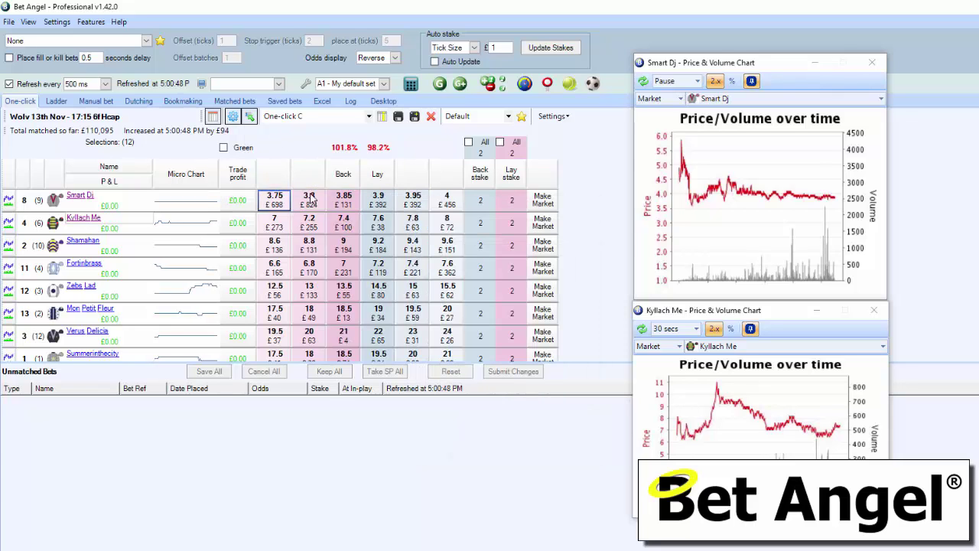
Step: Sort the betting grid by name and by back odds, restore its original order and hide the column headers
{"action": "left_click", "coordinate": [86, 176]}
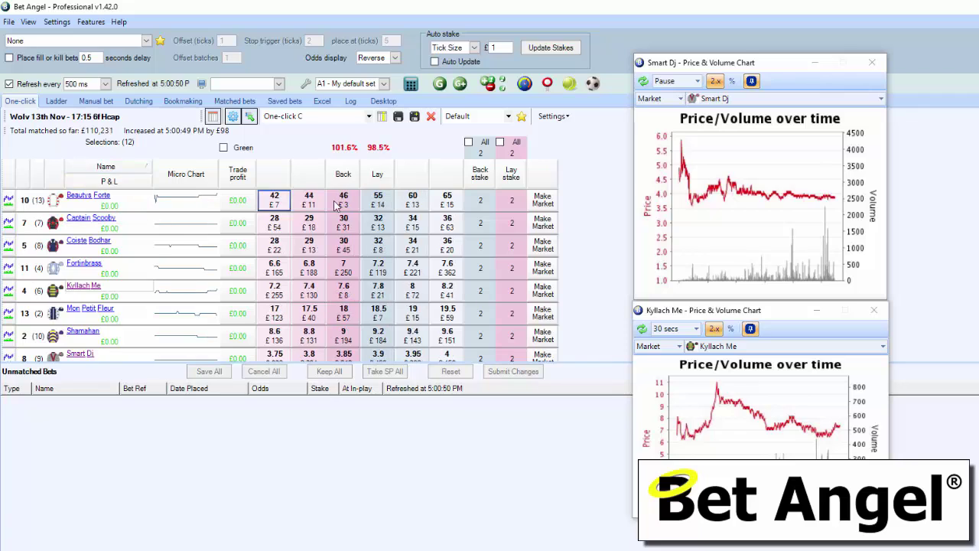
{"action": "left_click", "coordinate": [350, 180]}
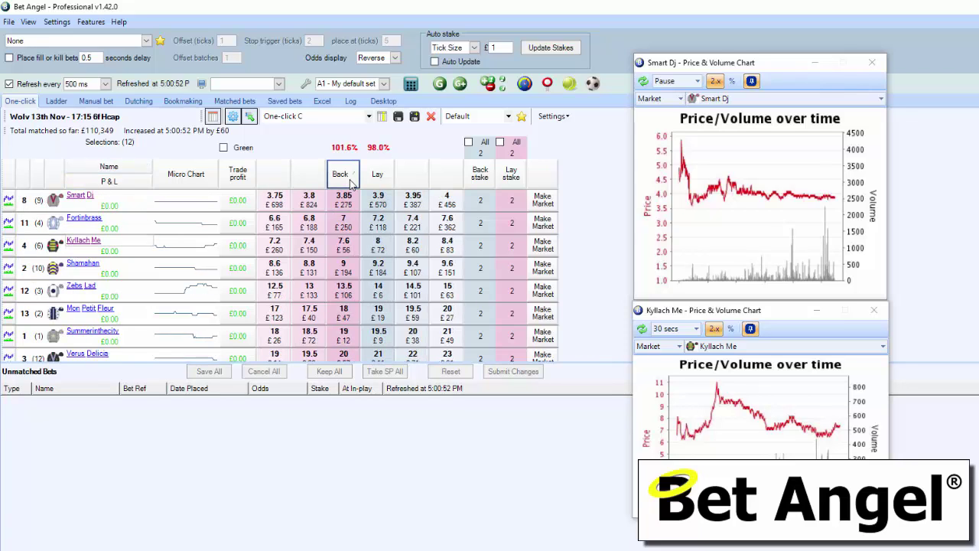
{"action": "left_click", "coordinate": [188, 177]}
{"action": "left_click", "coordinate": [213, 116]}
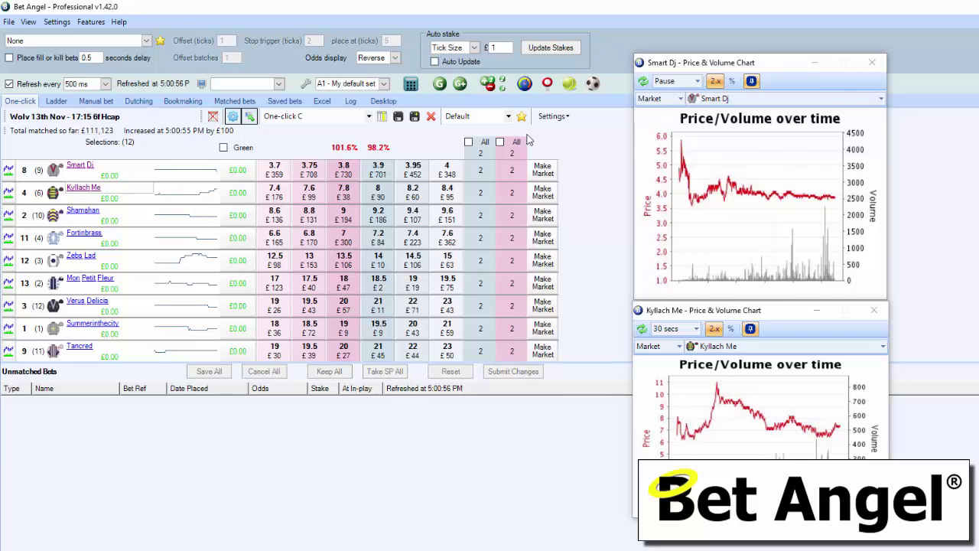
Step: Show the ladder in its own separate window and return the main window to the One-click betting grid
{"action": "left_click", "coordinate": [57, 100]}
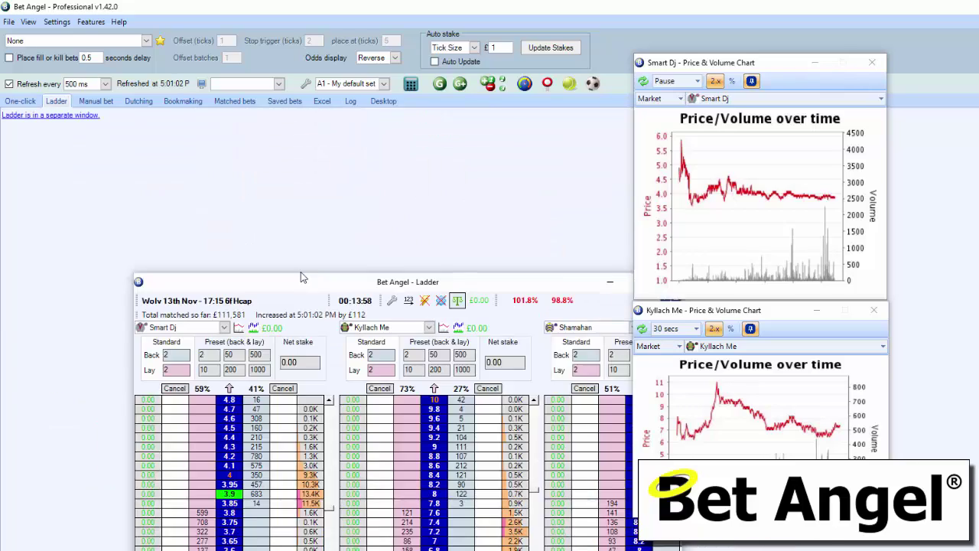
{"action": "left_click_drag", "start_coordinate": [341, 285], "coordinate": [277, 327]}
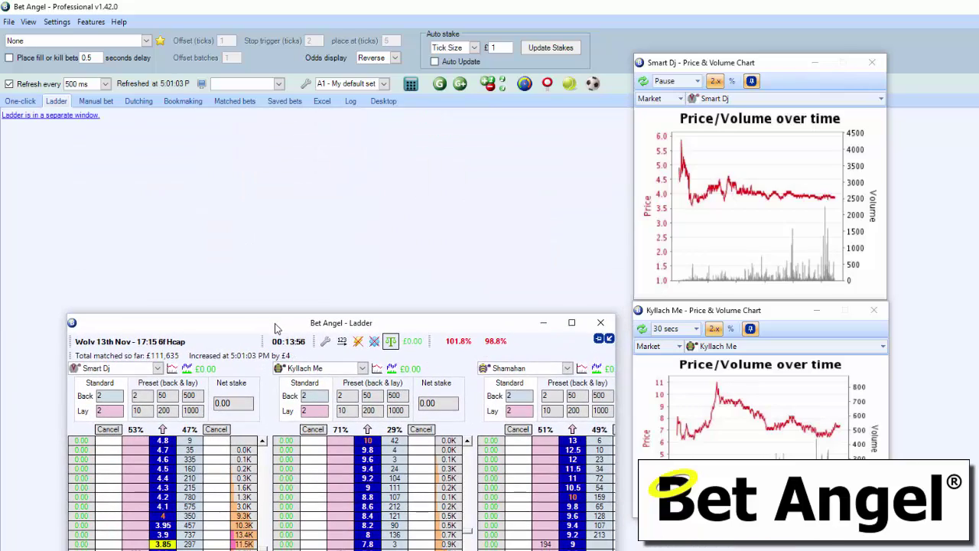
{"action": "left_click", "coordinate": [31, 101]}
{"action": "left_click", "coordinate": [56, 101]}
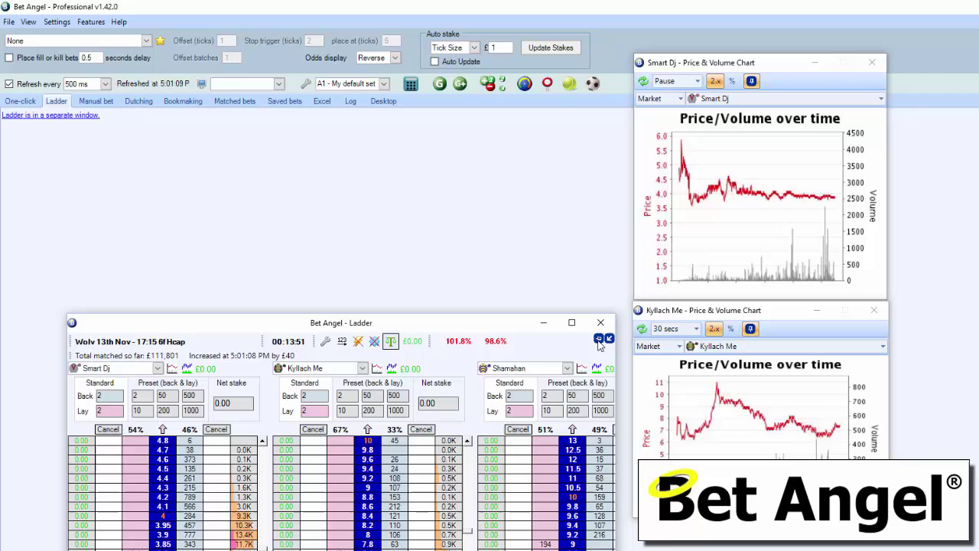
{"action": "left_click", "coordinate": [21, 101]}
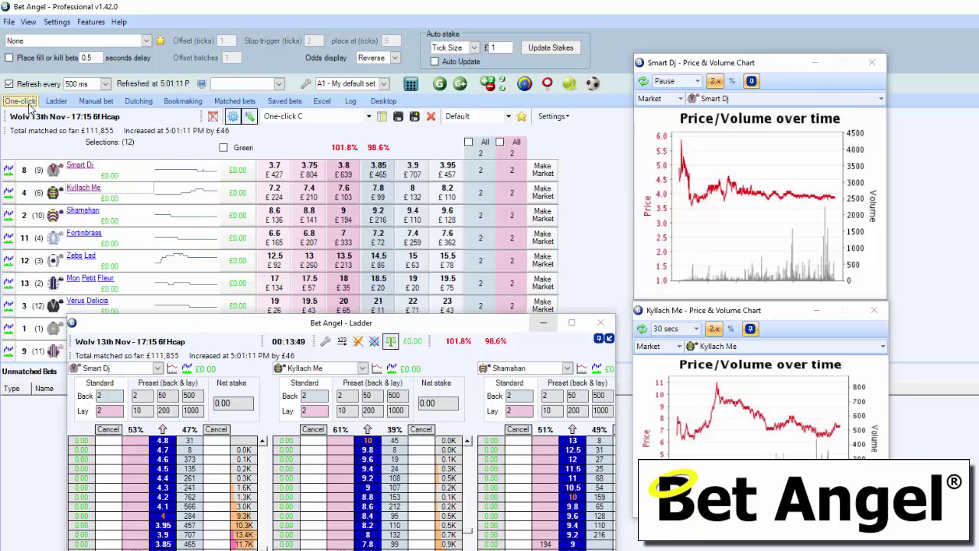
Step: Place the ladder window over the lower part of the betting grid and widen it to fit three full ladders beside the charts
{"action": "left_click_drag", "start_coordinate": [404, 327], "coordinate": [339, 286]}
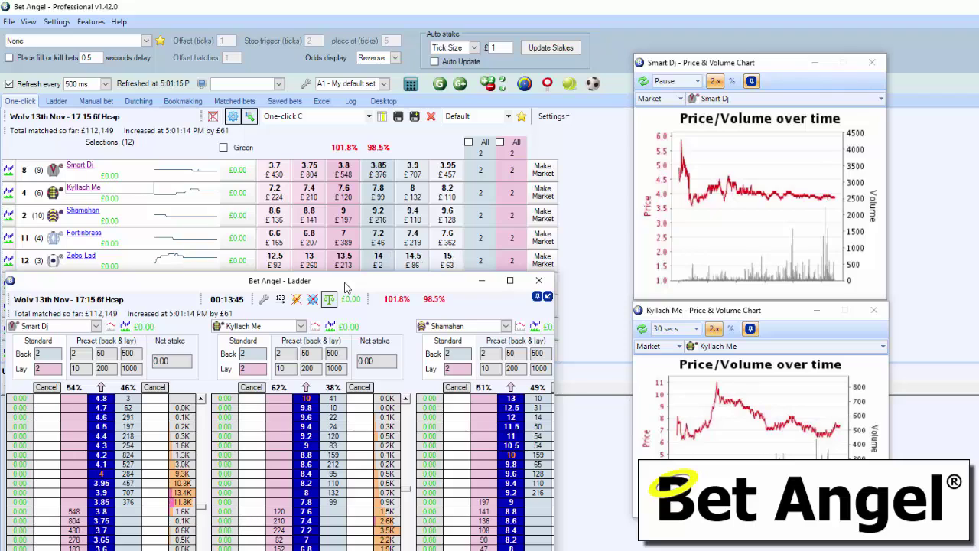
{"action": "scroll", "coordinate": [279, 459], "scroll_direction": "right", "scroll_amount": 2}
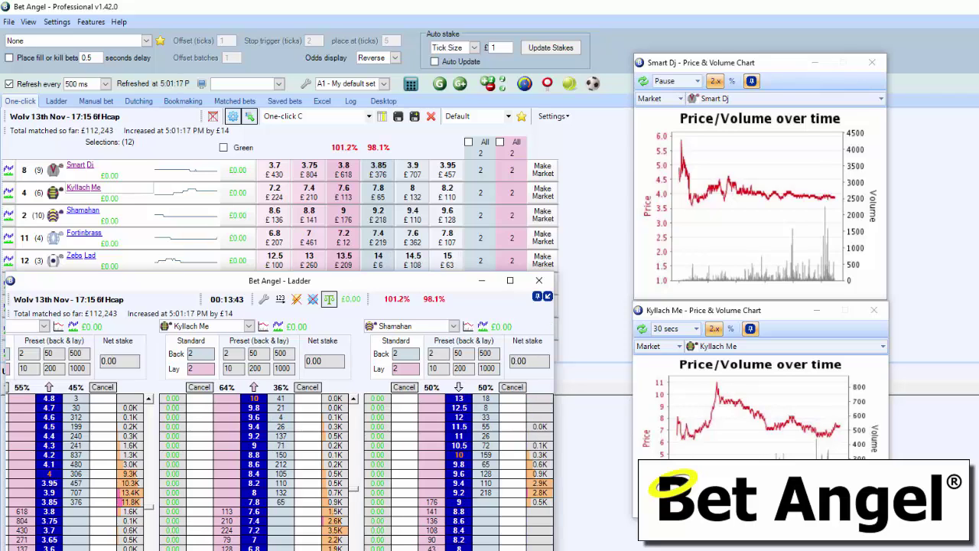
{"action": "left_click_drag", "start_coordinate": [554, 413], "coordinate": [630, 413]}
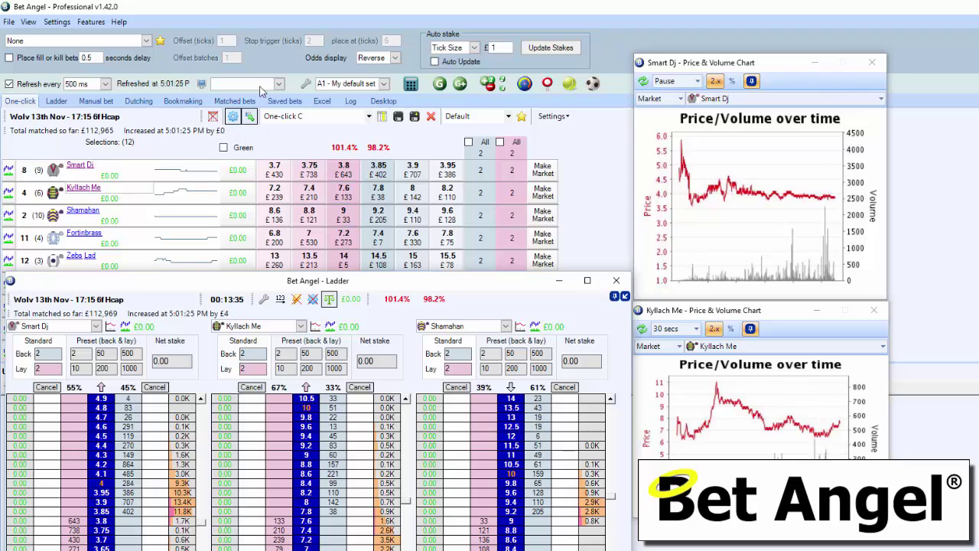
Step: Save the current window arrangement as a new screen layout named "a1 - My screen layout"
{"action": "left_click", "coordinate": [204, 84]}
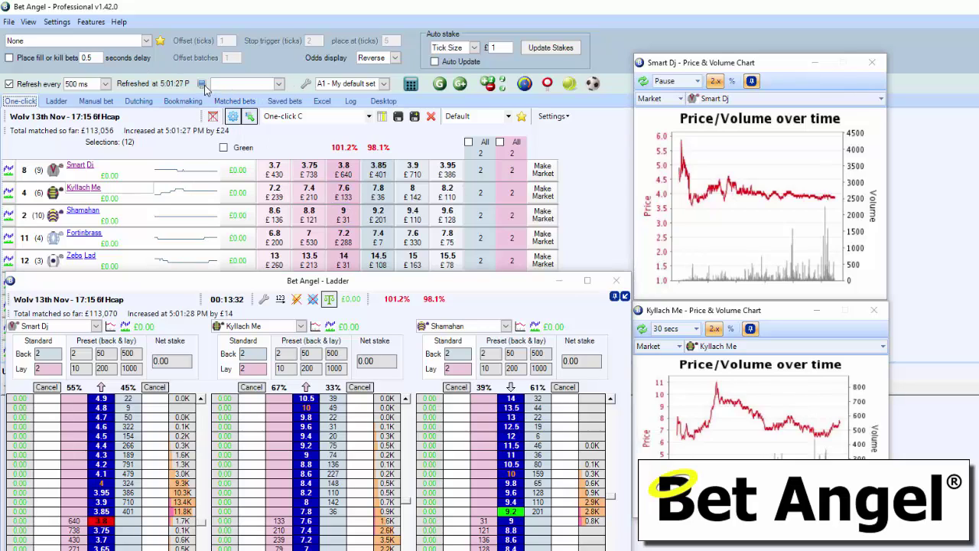
{"action": "left_click", "coordinate": [28, 22]}
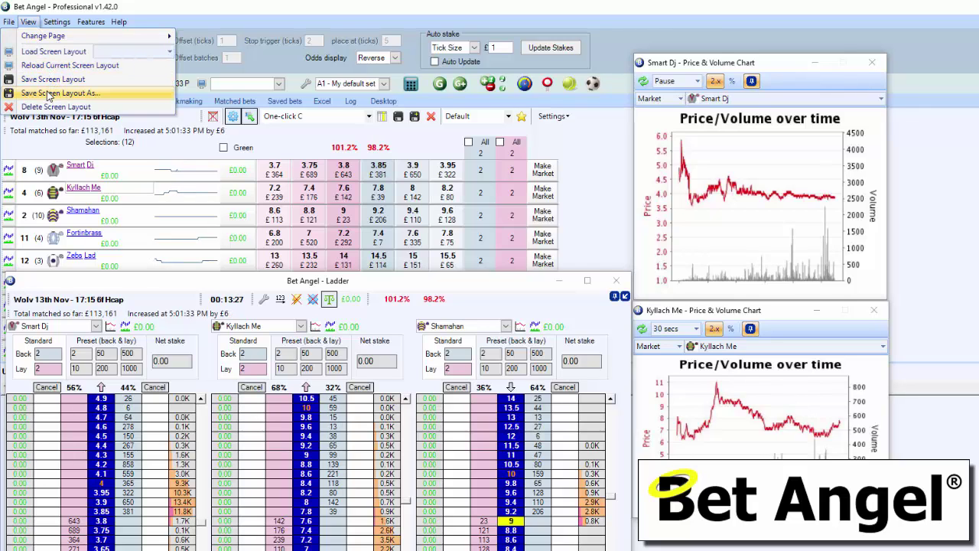
{"action": "left_click", "coordinate": [110, 95]}
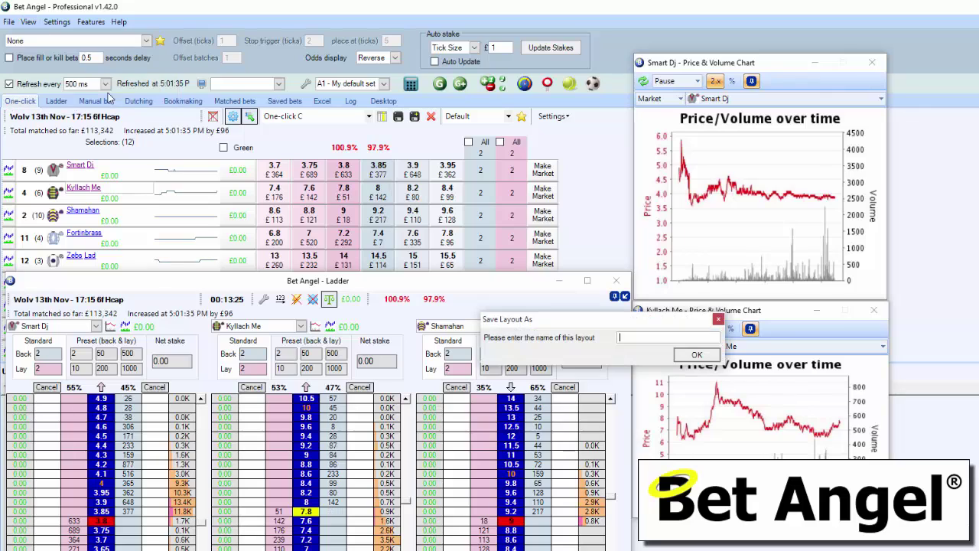
{"action": "type", "text": "a1"}
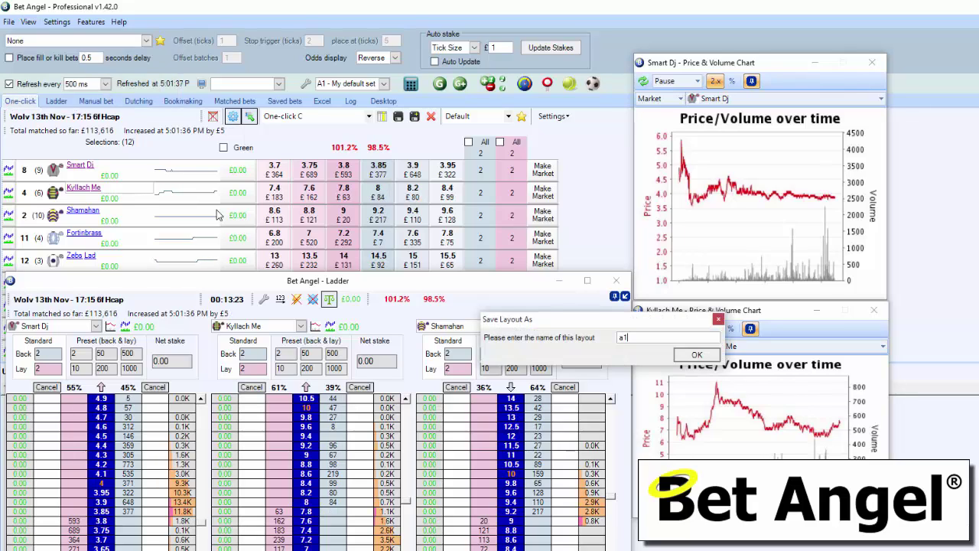
{"action": "type", "text": " - My scree"}
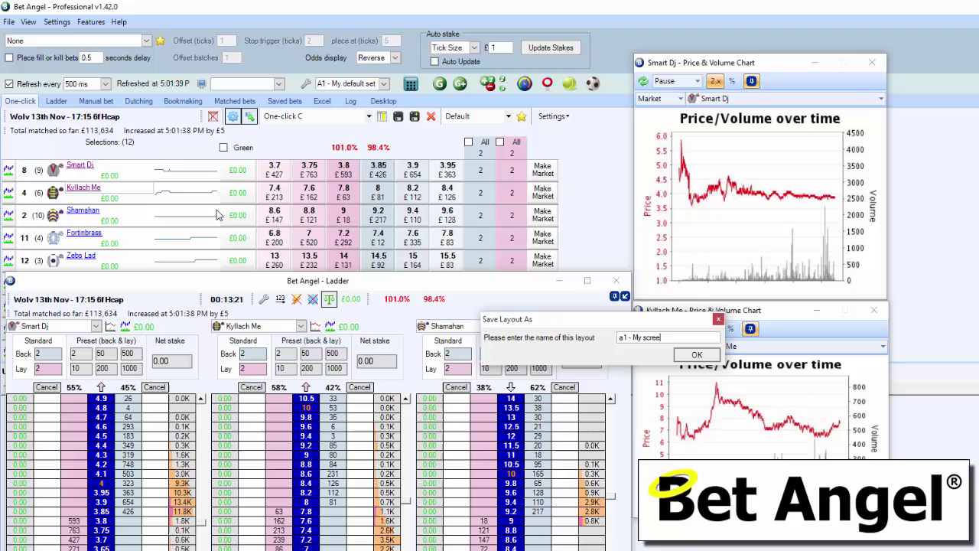
{"action": "type", "text": "n layout"}
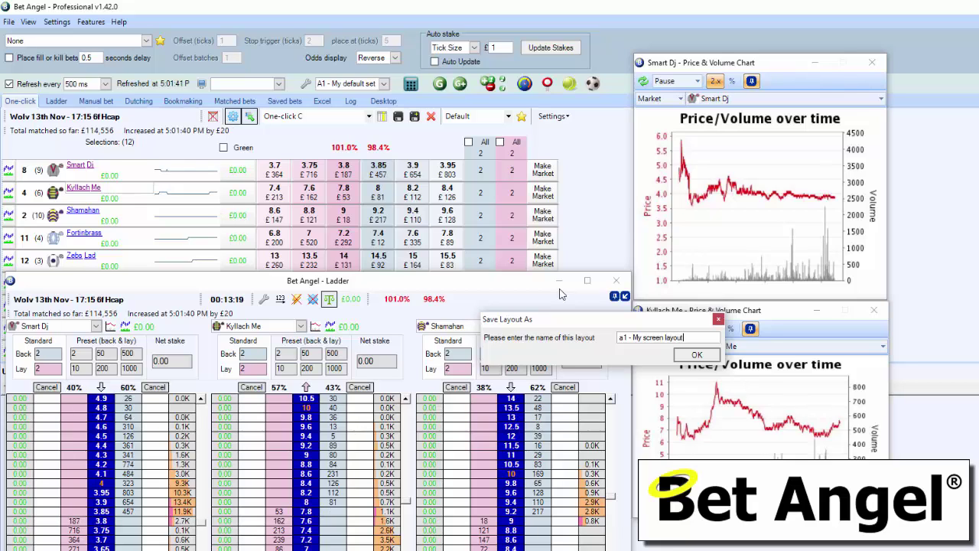
{"action": "left_click", "coordinate": [697, 355]}
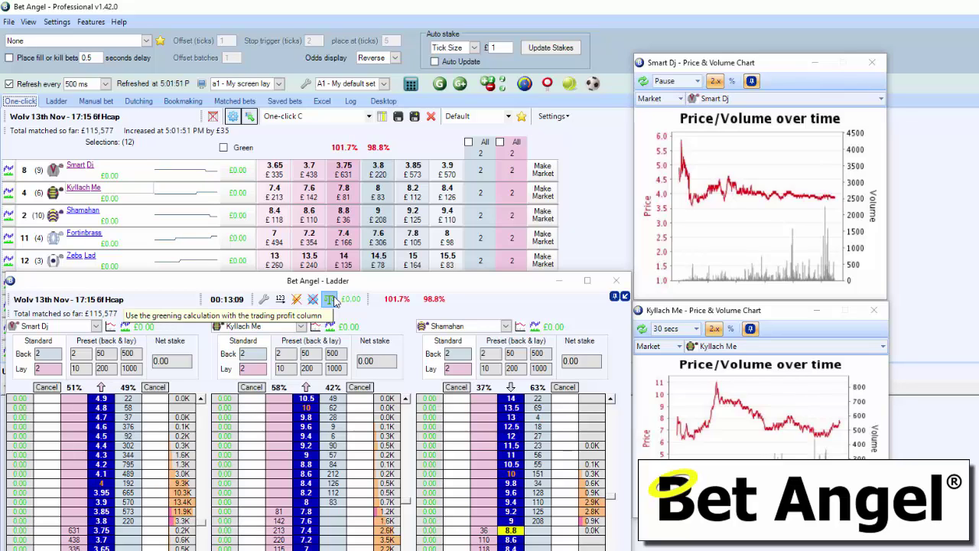
Step: Load the Default screen layout and switch back to "a1 - My screen layout" to test the saved arrangement
{"action": "left_click", "coordinate": [279, 84]}
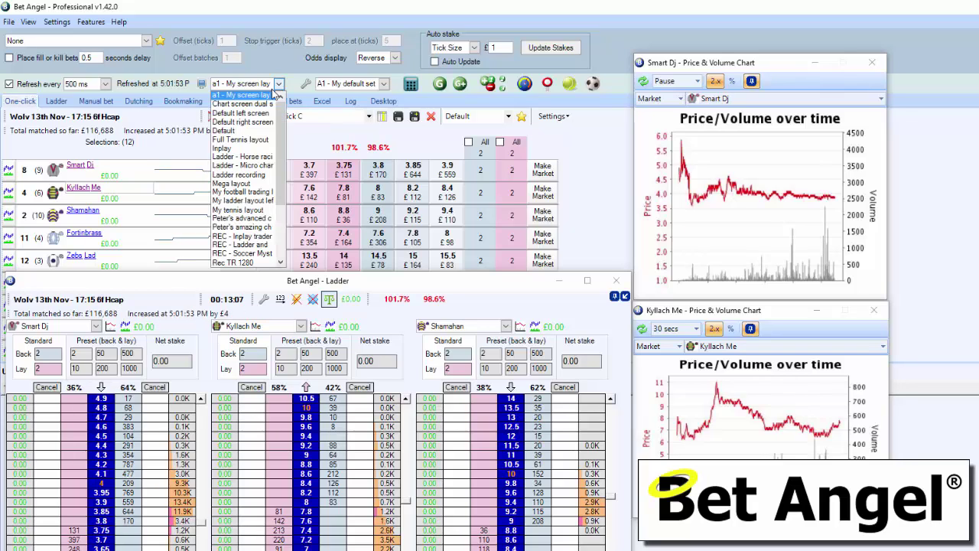
{"action": "left_click", "coordinate": [236, 132]}
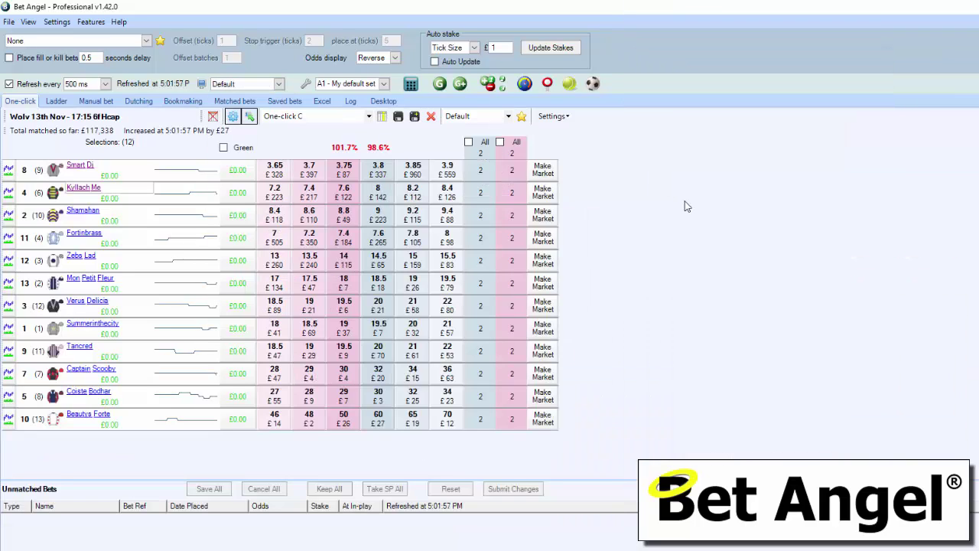
{"action": "left_click", "coordinate": [279, 84]}
{"action": "scroll", "coordinate": [264, 107], "scroll_direction": "up", "scroll_amount": 2}
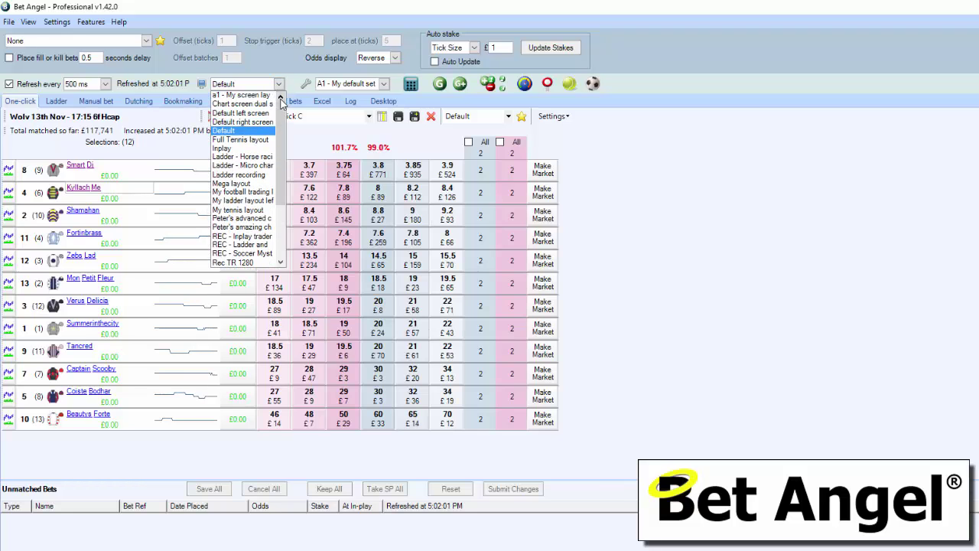
{"action": "left_click", "coordinate": [264, 96]}
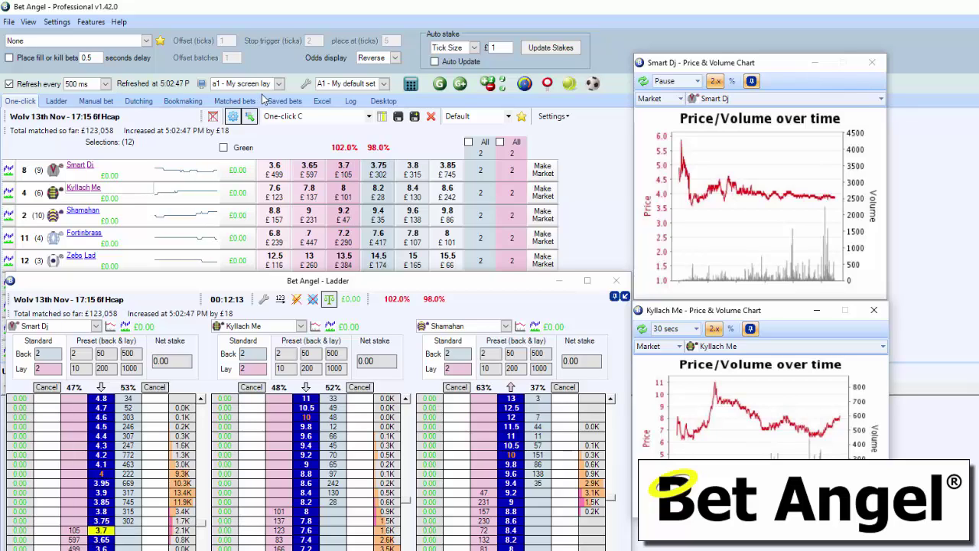
{"action": "left_click", "coordinate": [581, 334]}
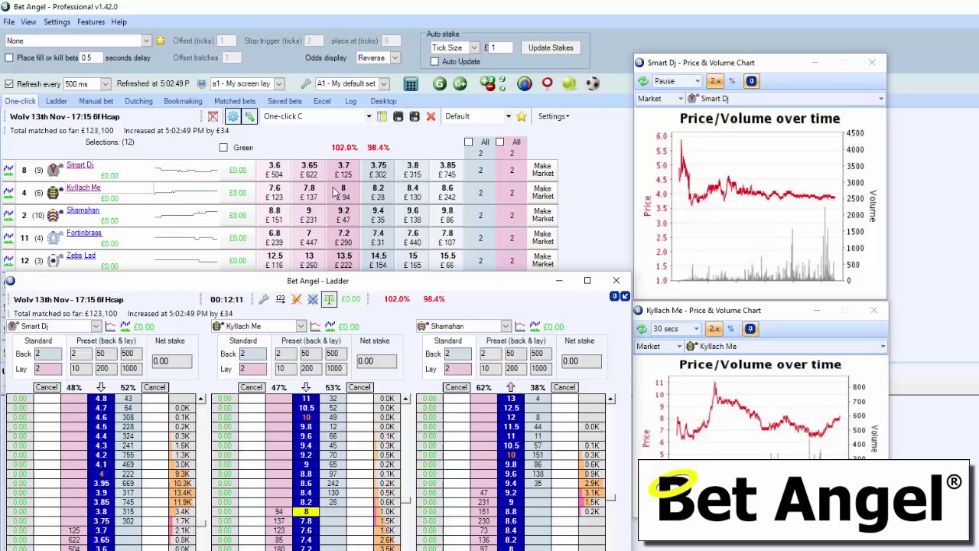
{"action": "left_click", "coordinate": [279, 84]}
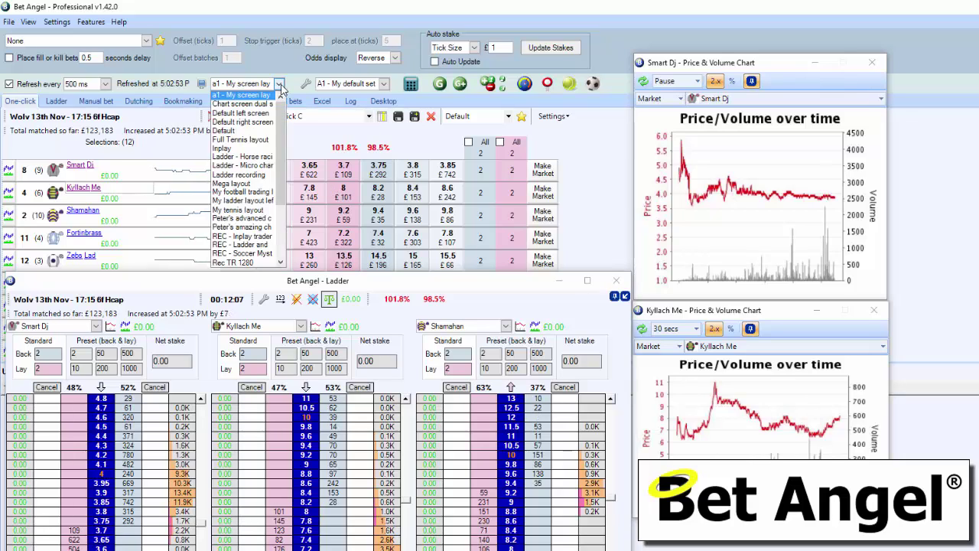
{"action": "left_click", "coordinate": [392, 93]}
{"action": "left_click", "coordinate": [386, 85]}
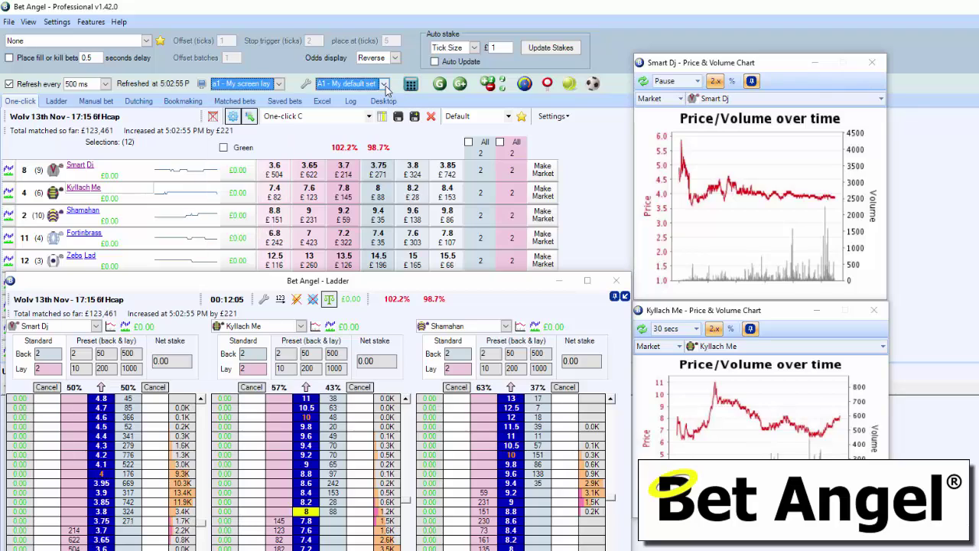
{"action": "left_click", "coordinate": [392, 87]}
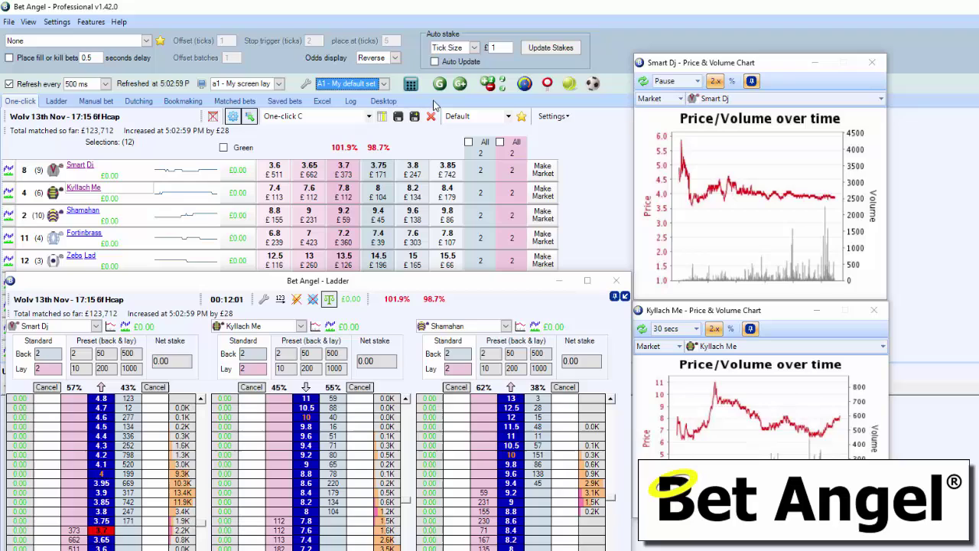
{"action": "key", "text": "Tab"}
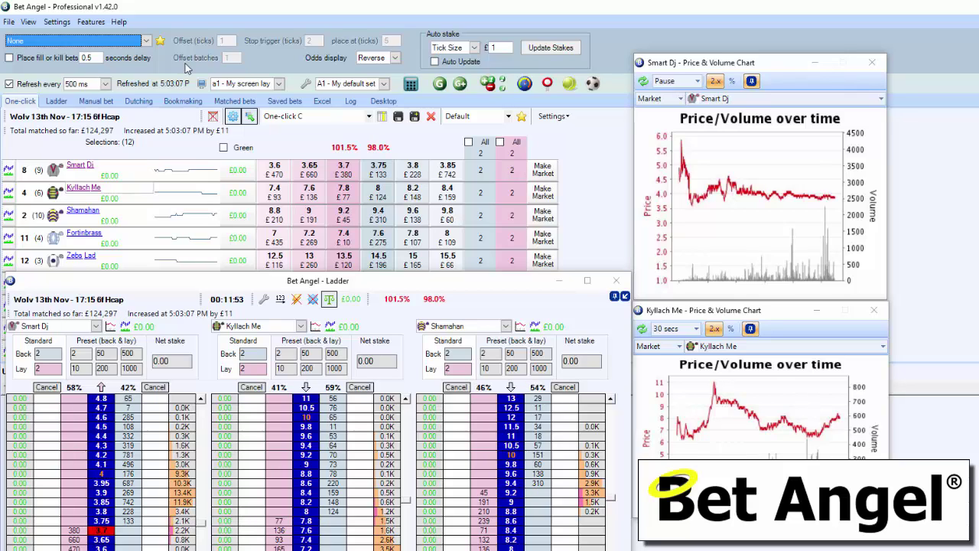
{"action": "left_click", "coordinate": [57, 102]}
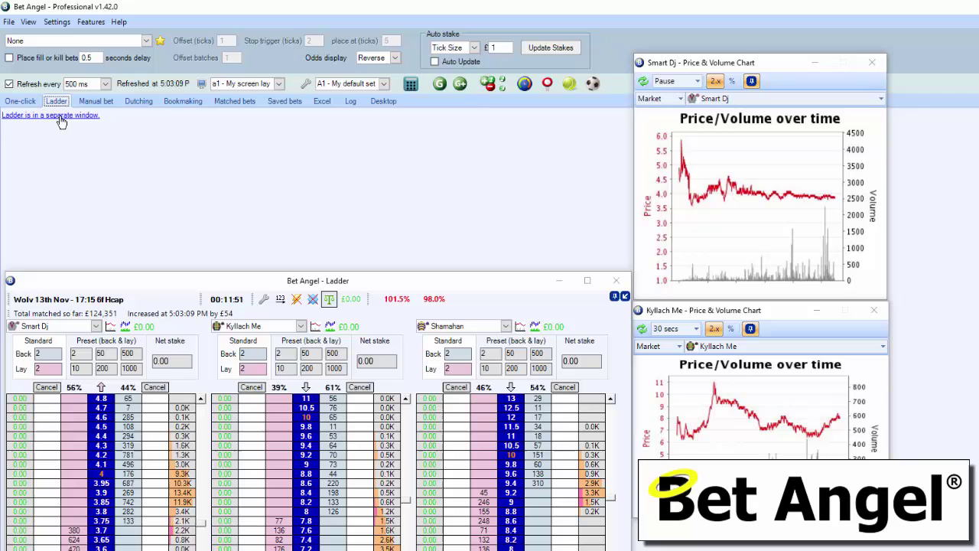
{"action": "left_click", "coordinate": [20, 100]}
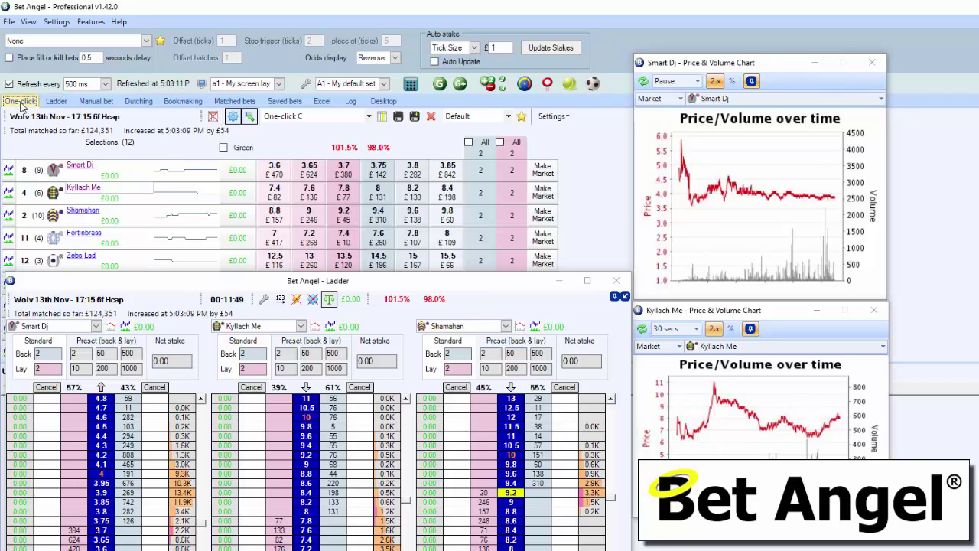